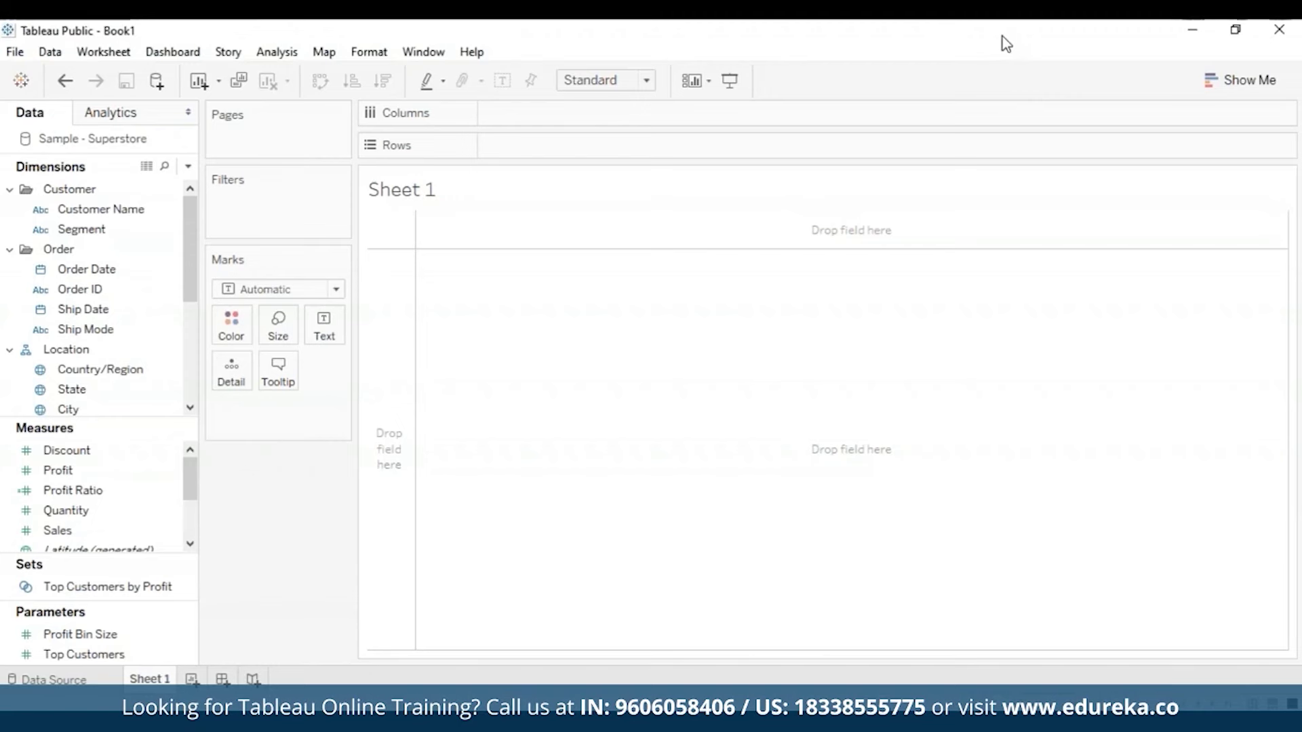
Step: Select the Country/Region field in the Sample - Superstore Data pane
left_click(102, 369)
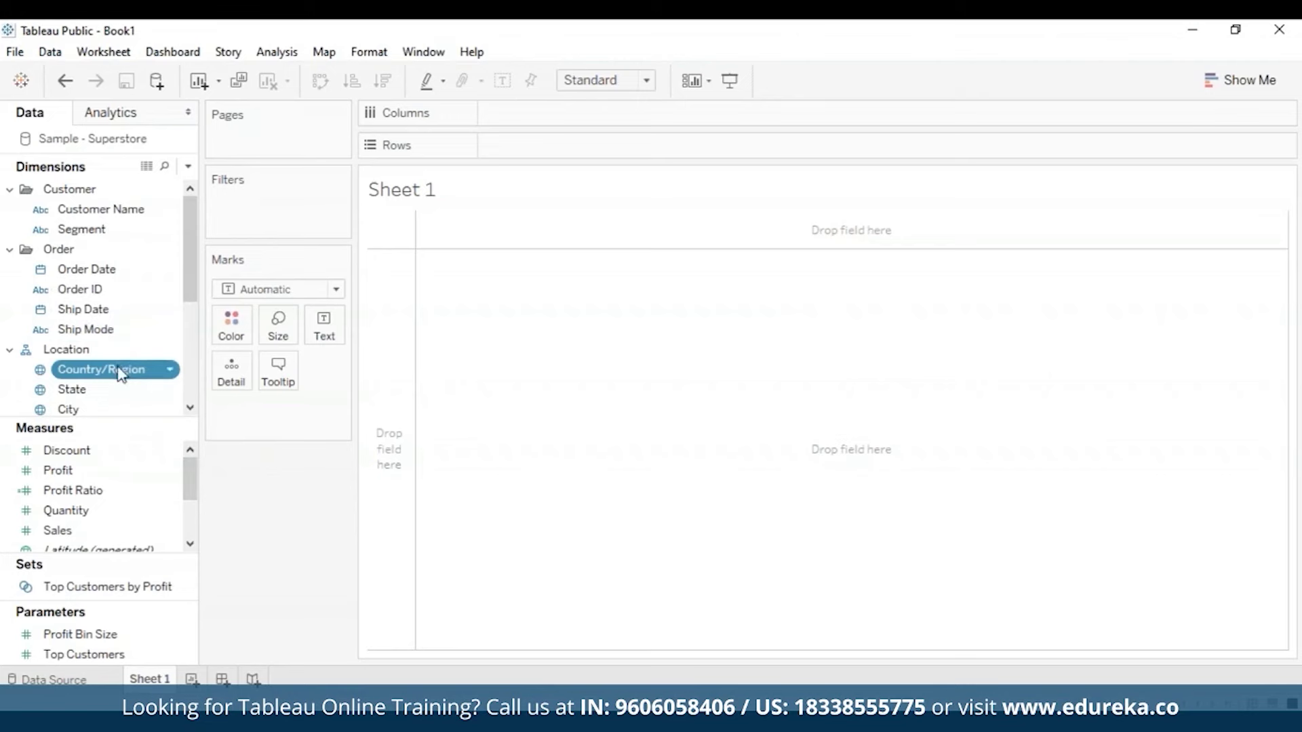
Step: Begin a new set, Set 1, based on the Country/Region field
right_click(155, 373)
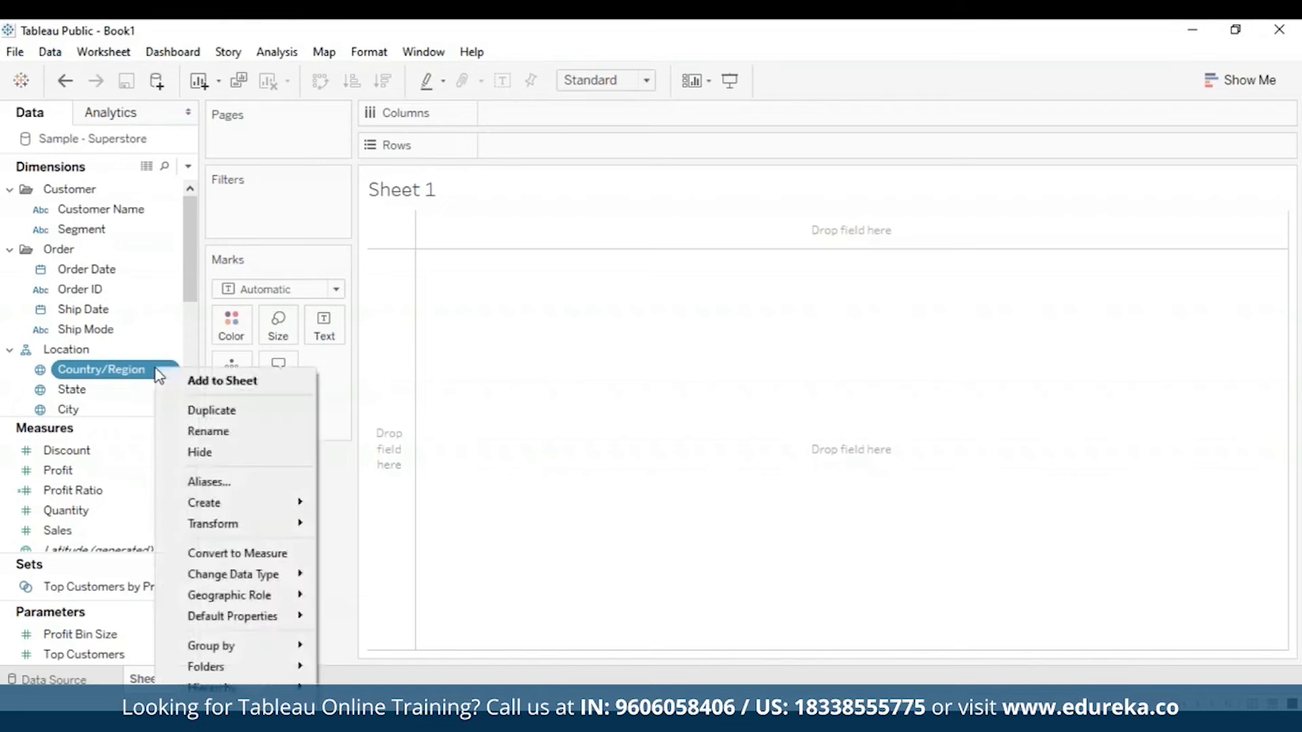
mouse_move(224, 503)
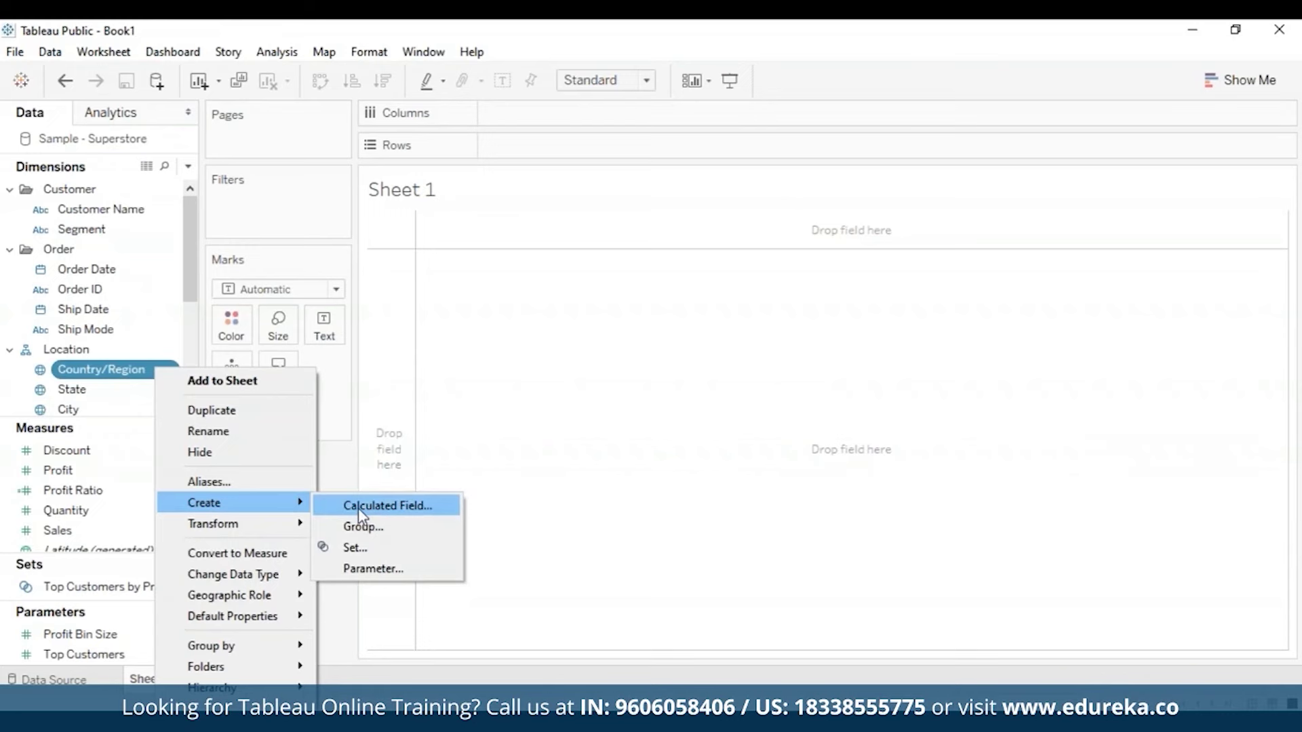
left_click(380, 556)
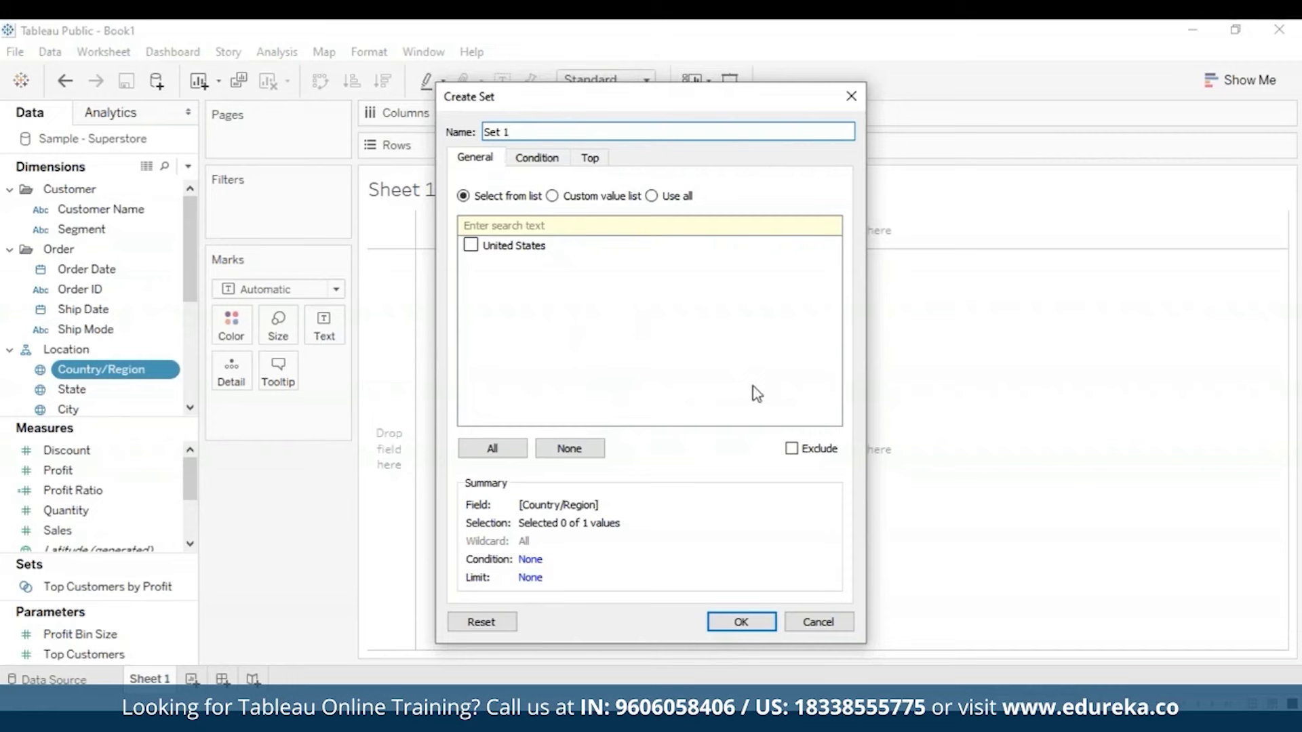
Step: Include all countries in Set 1 and add the condition Sum of Sales = 100000
left_click(505, 451)
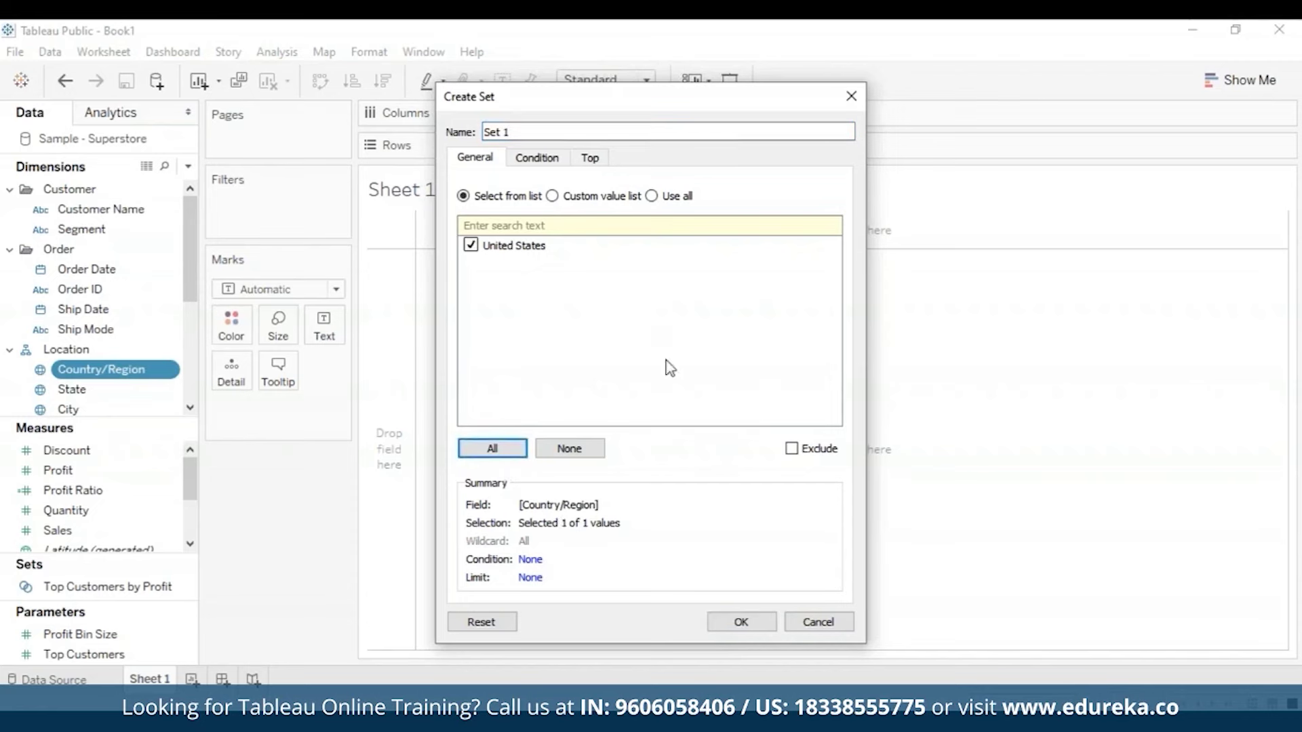
left_click(542, 163)
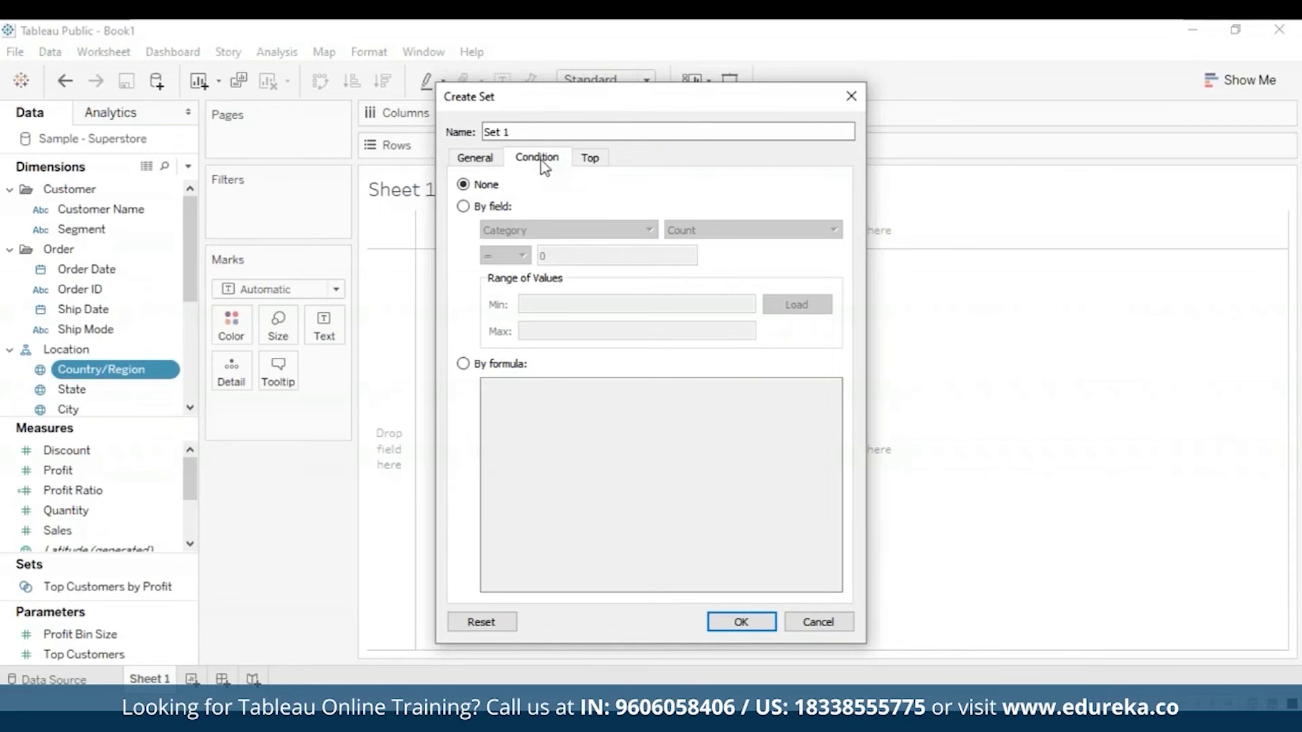
left_click(463, 206)
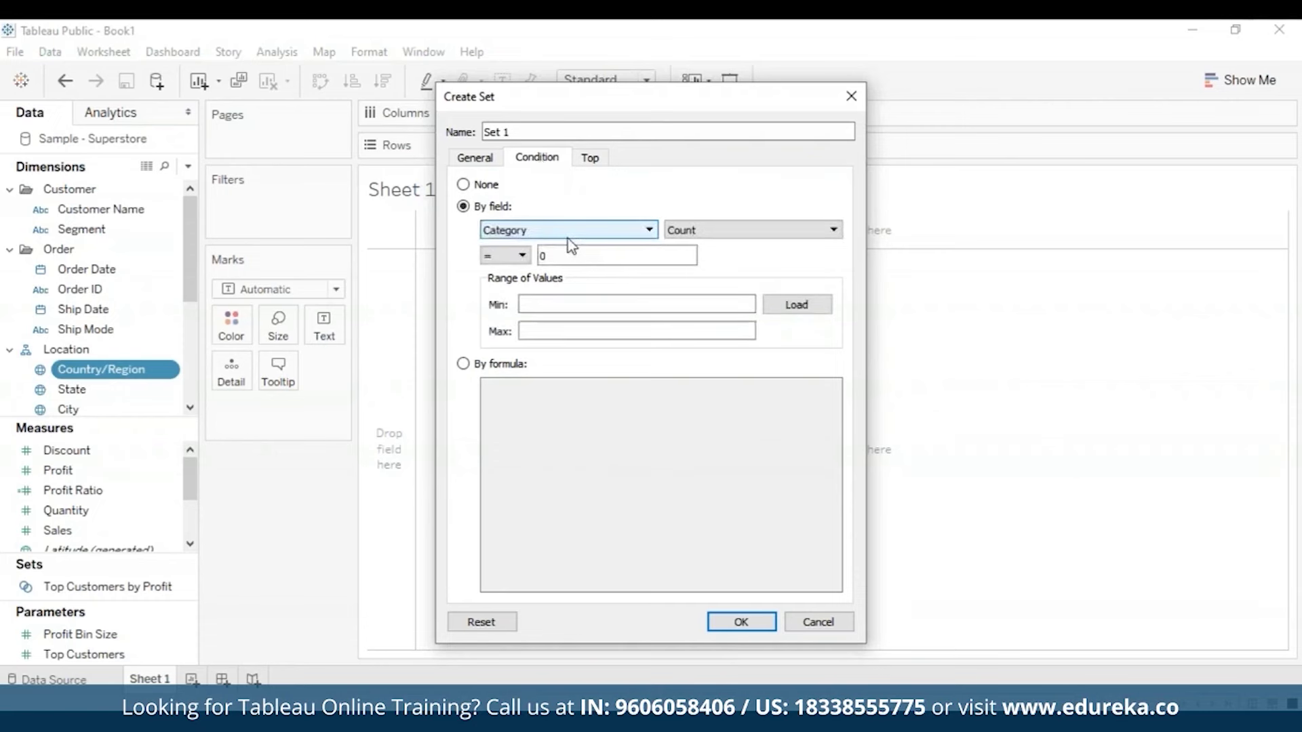
left_click(650, 231)
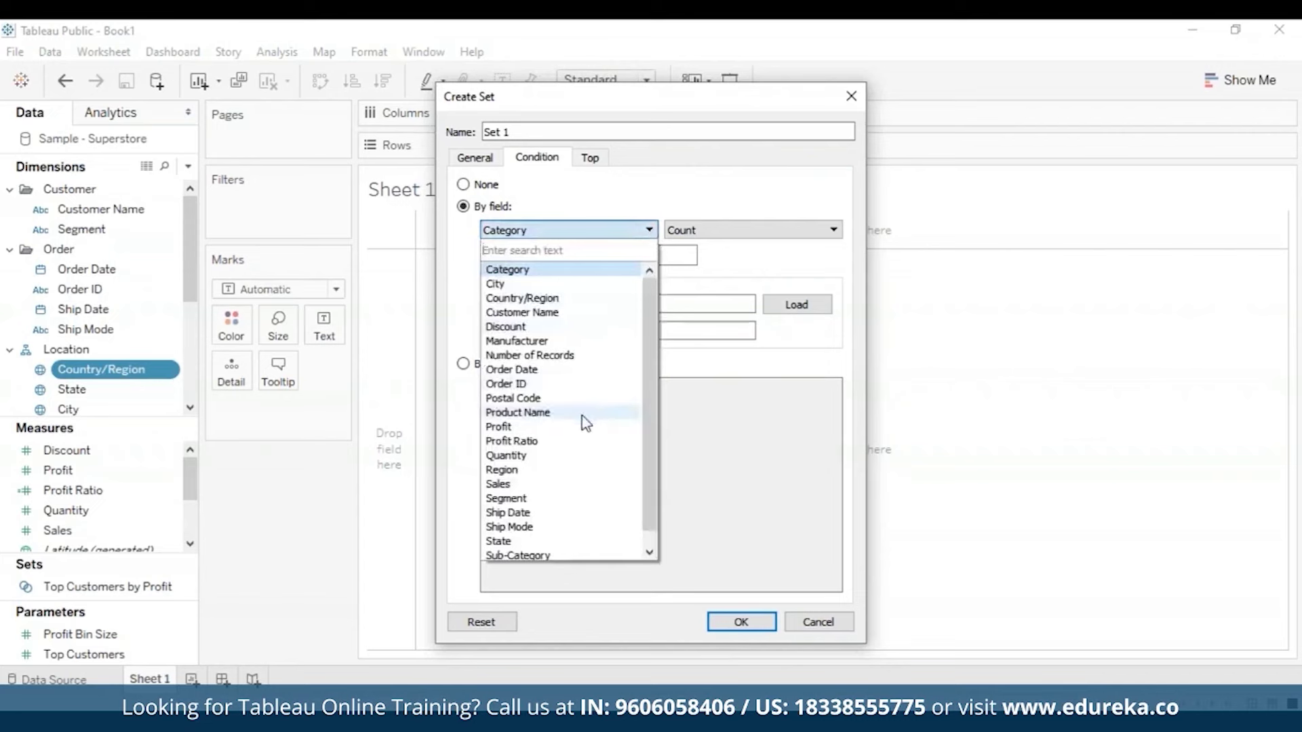
left_click(496, 486)
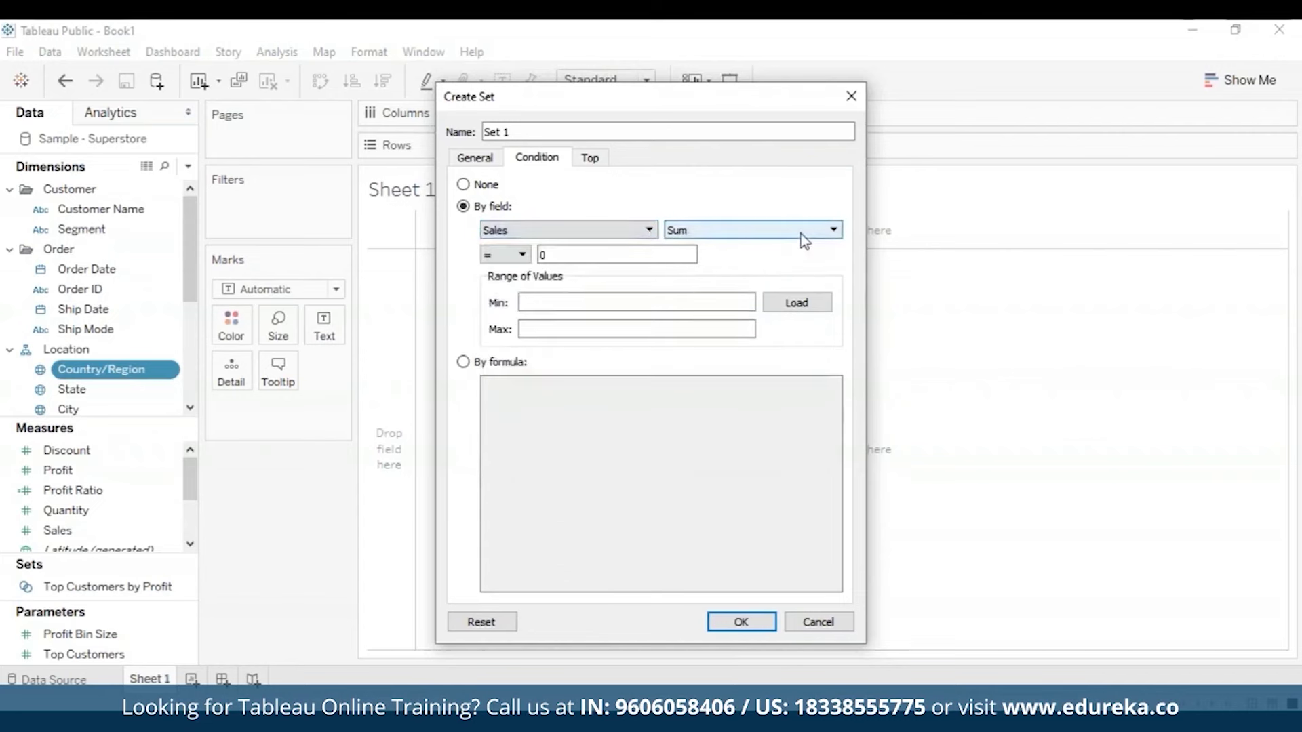
left_click(583, 256)
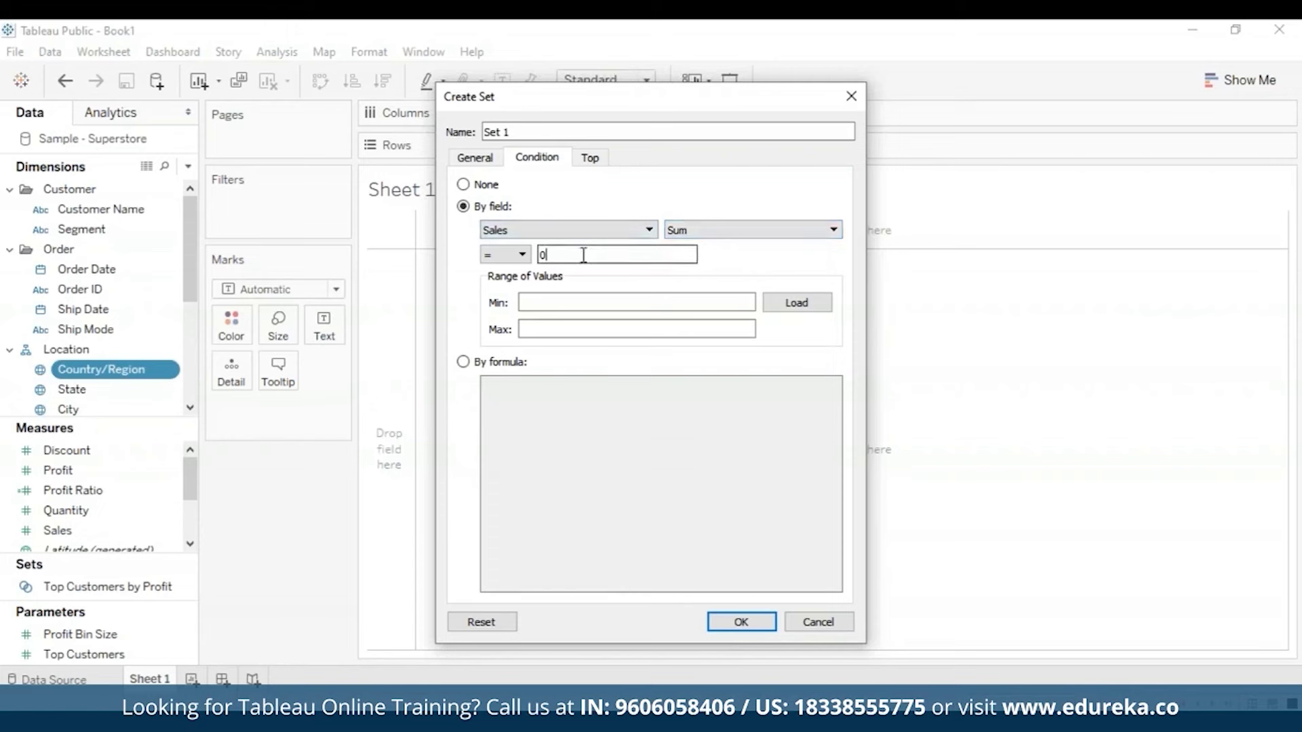
key("BackSpace")
type("100000")
Step: Limit Set 1 to the top 5 countries by Sum of Sales and save it
left_click(599, 162)
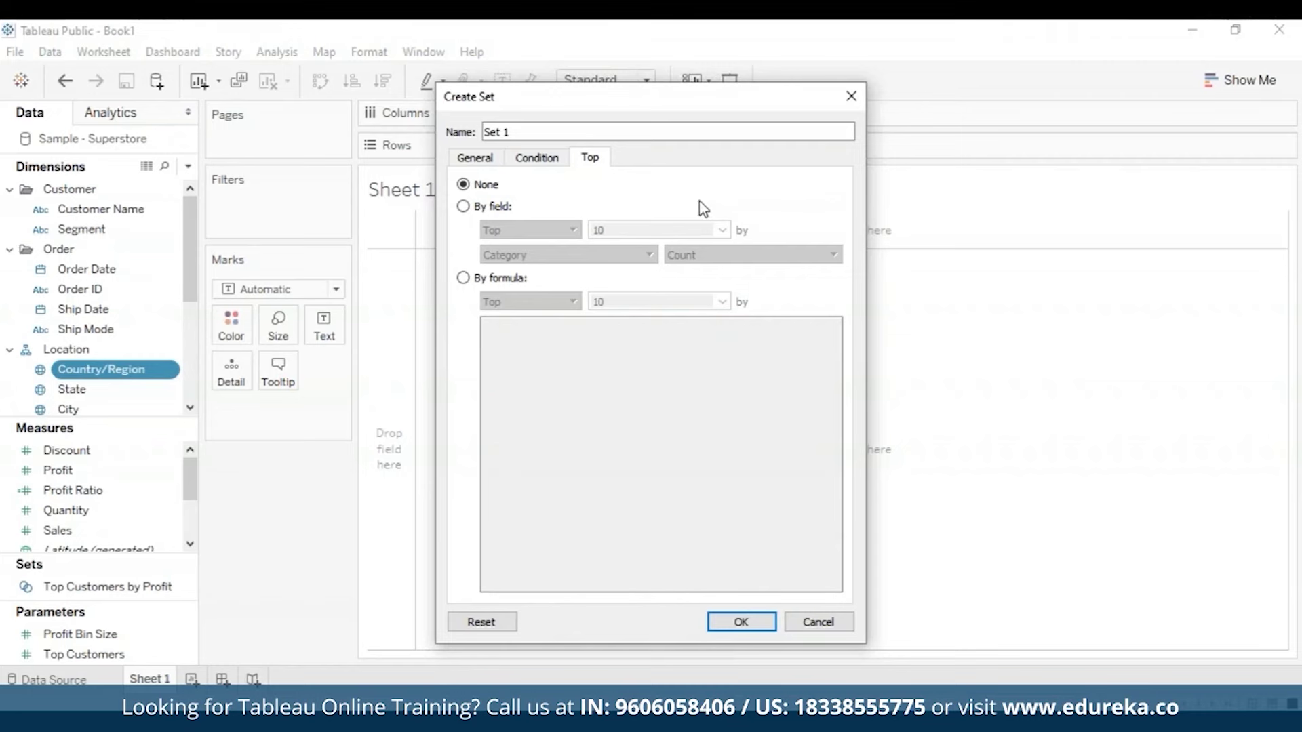
left_click(463, 208)
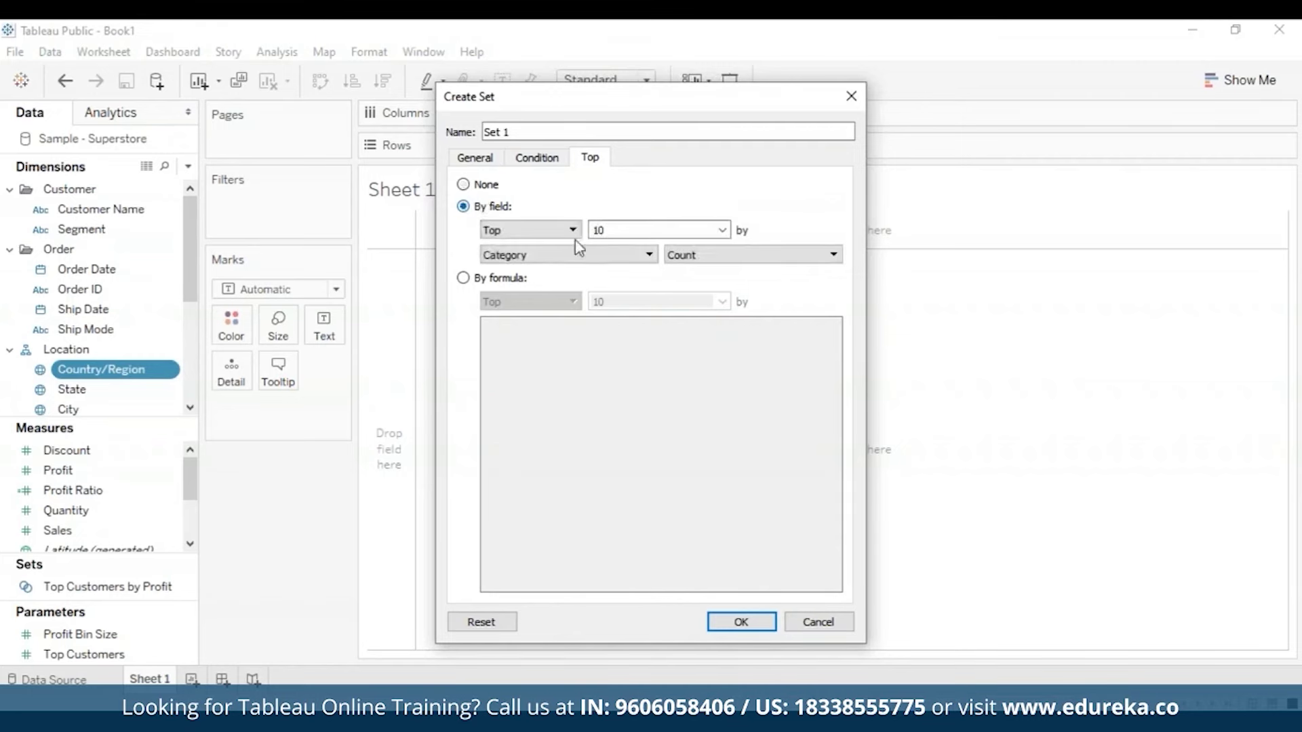
left_click(646, 255)
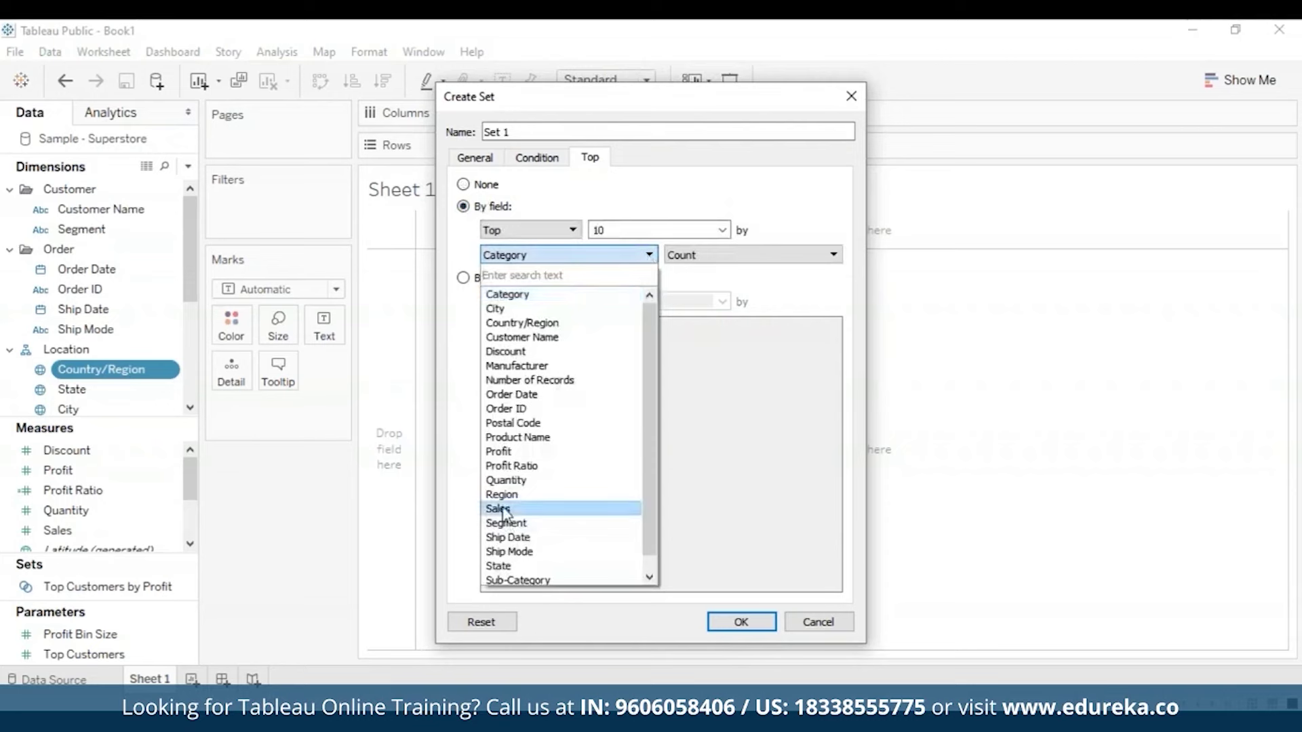
left_click(500, 510)
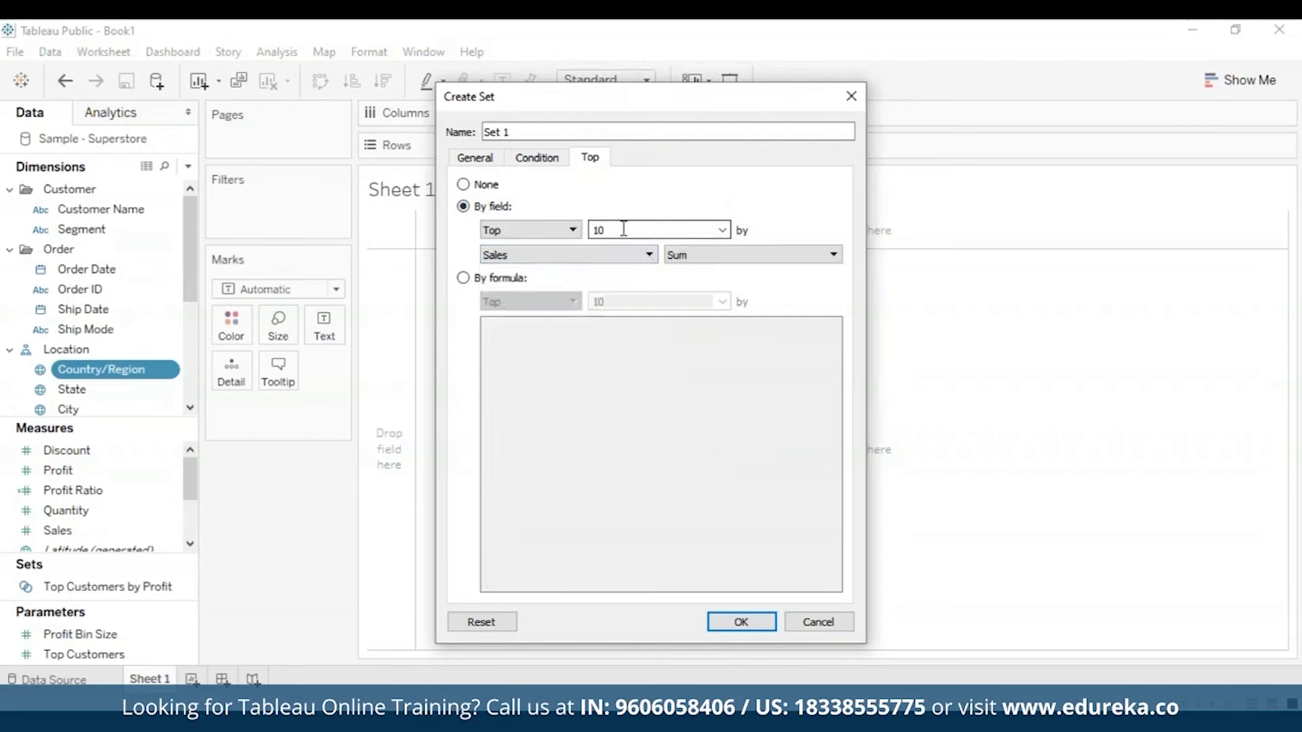
key("BackSpace")
key("BackSpace")
type("5")
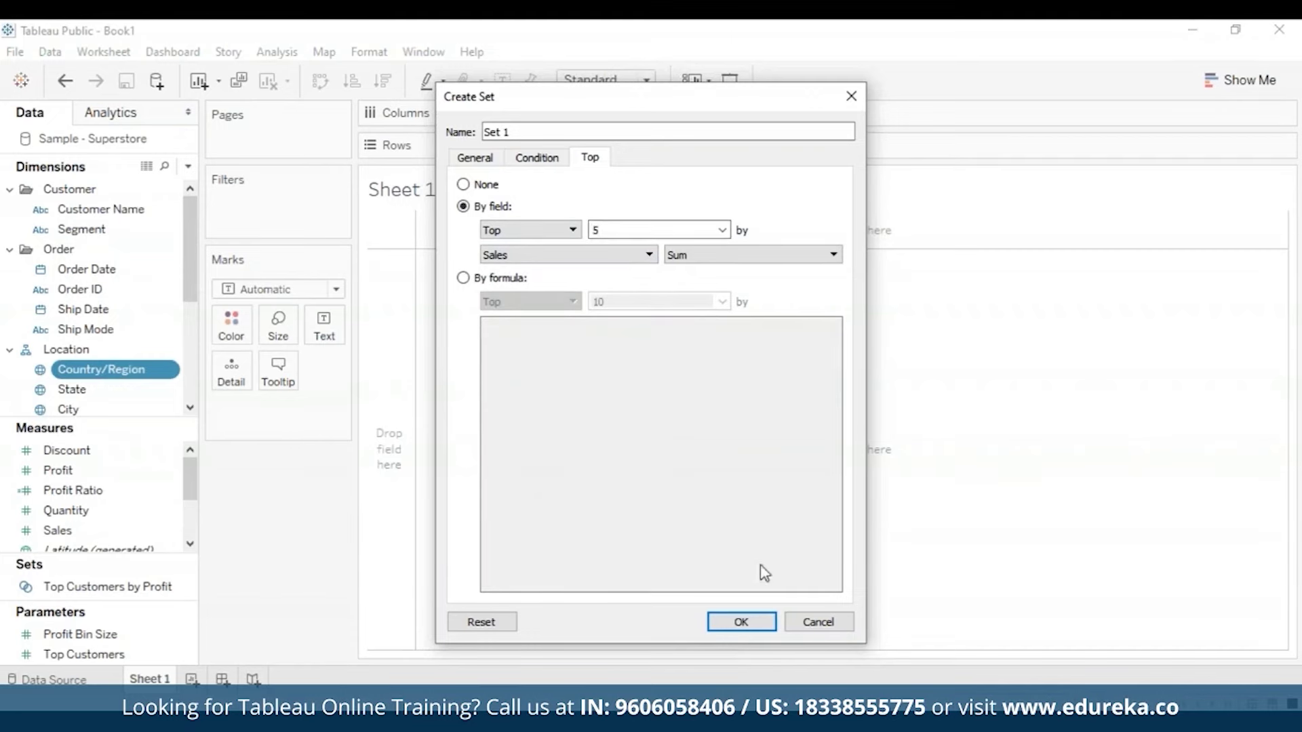
left_click(751, 621)
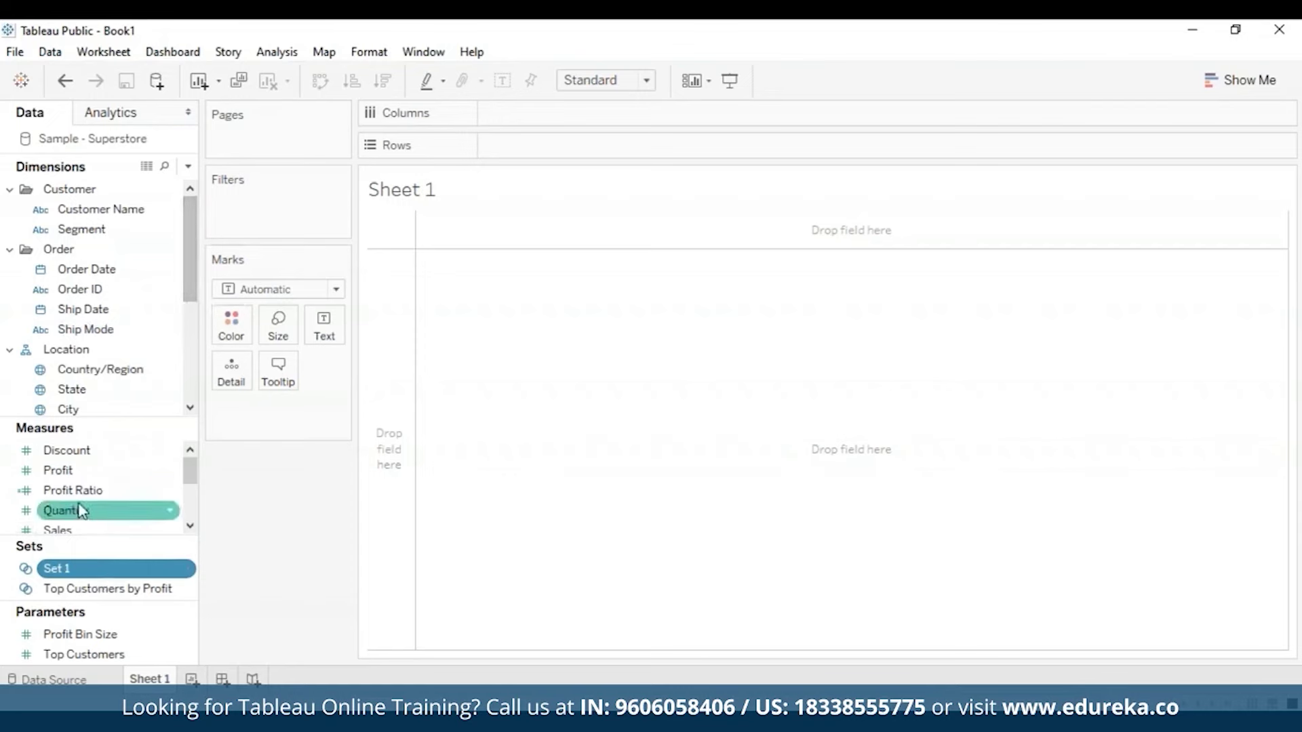
Step: Plot Profit on Columns against Sales on Rows, coloured by Profit Ratio
left_click_drag(156, 471, 542, 117)
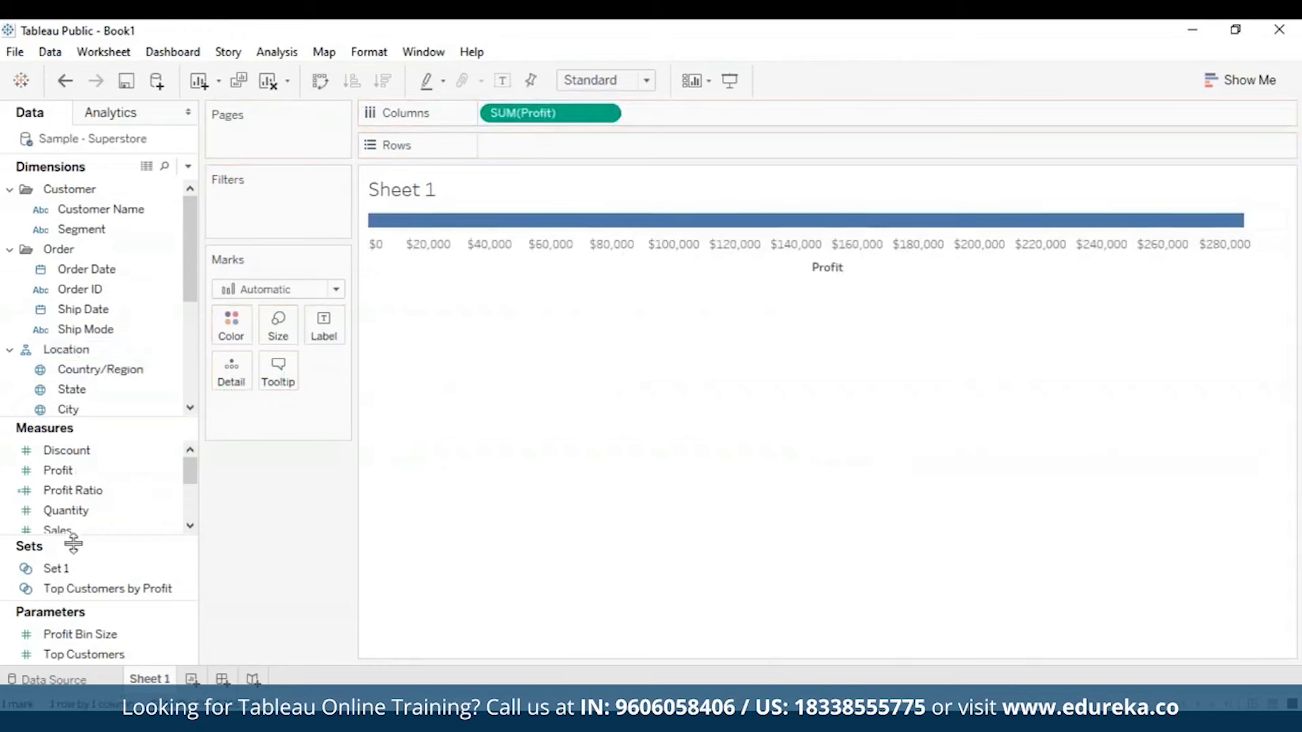
left_click_drag(87, 532, 542, 146)
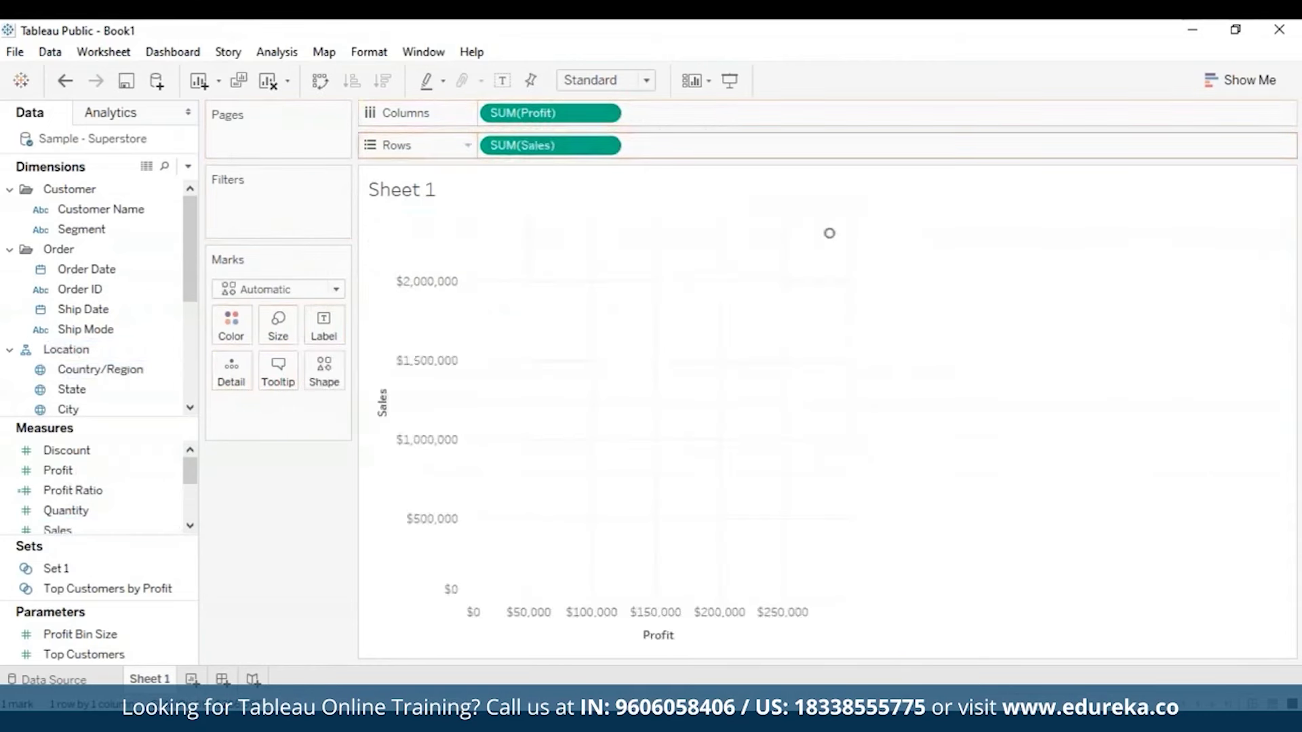
left_click(89, 497)
left_click_drag(90, 501, 231, 324)
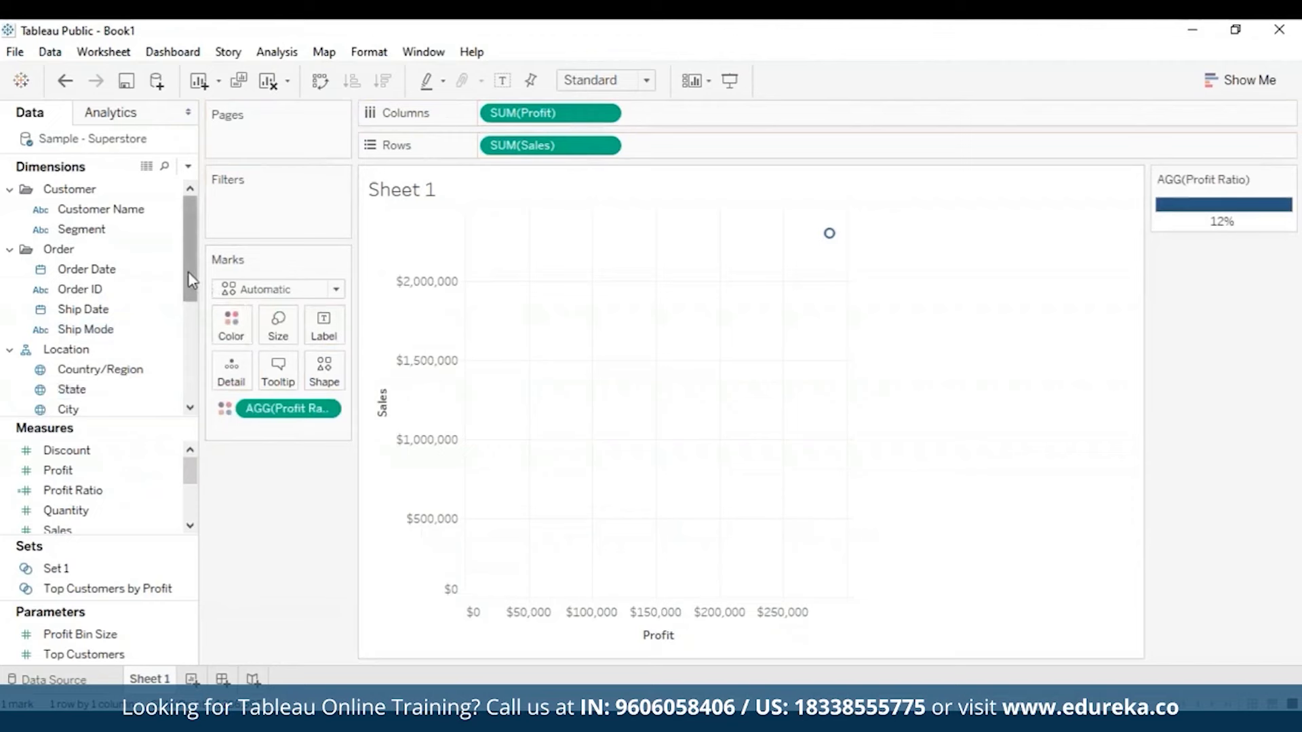
Step: Add Category and Sub-Category to Detail so each sub-category gets its own mark
scroll(96, 290, "down", 3)
left_click(80, 313)
left_click(169, 329)
left_click_drag(82, 329, 231, 369)
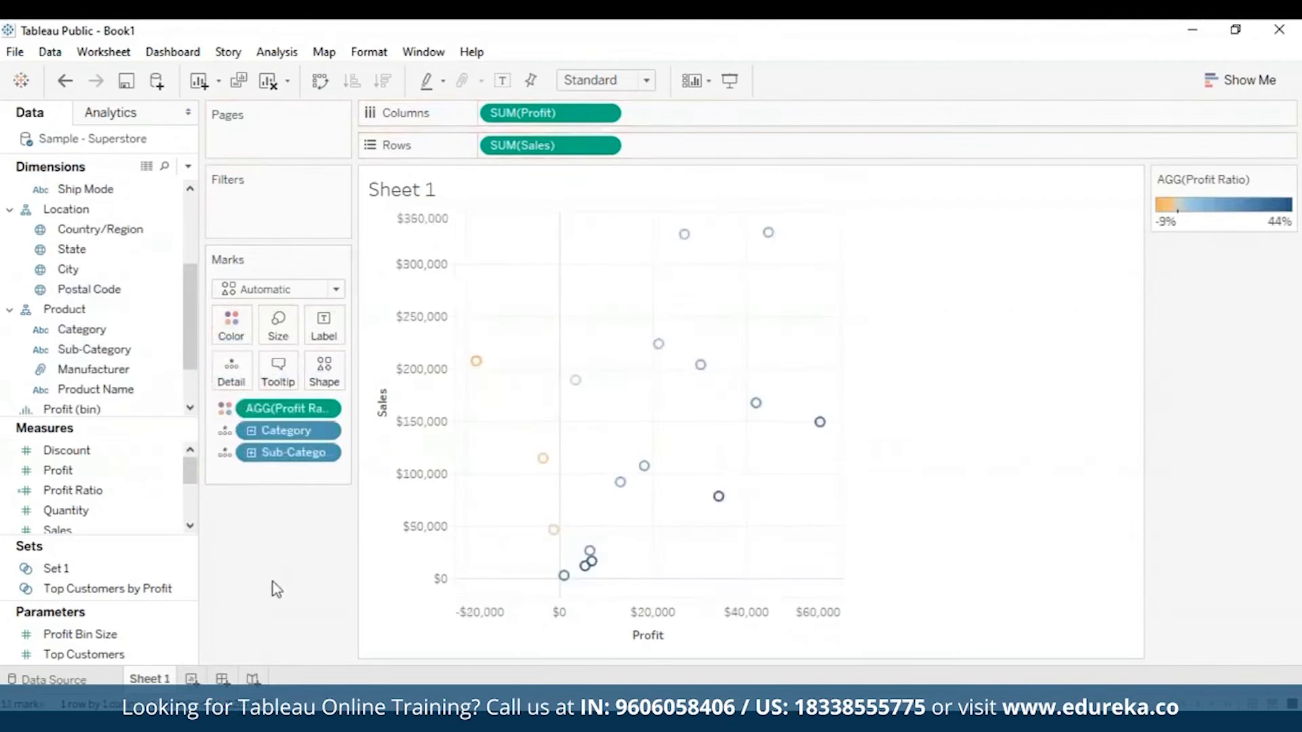
left_click(231, 326)
Step: Recolour Profit Ratio with the Orange-Blue Diverging palette, stepped into 5 steps
left_click(298, 386)
left_click(833, 295)
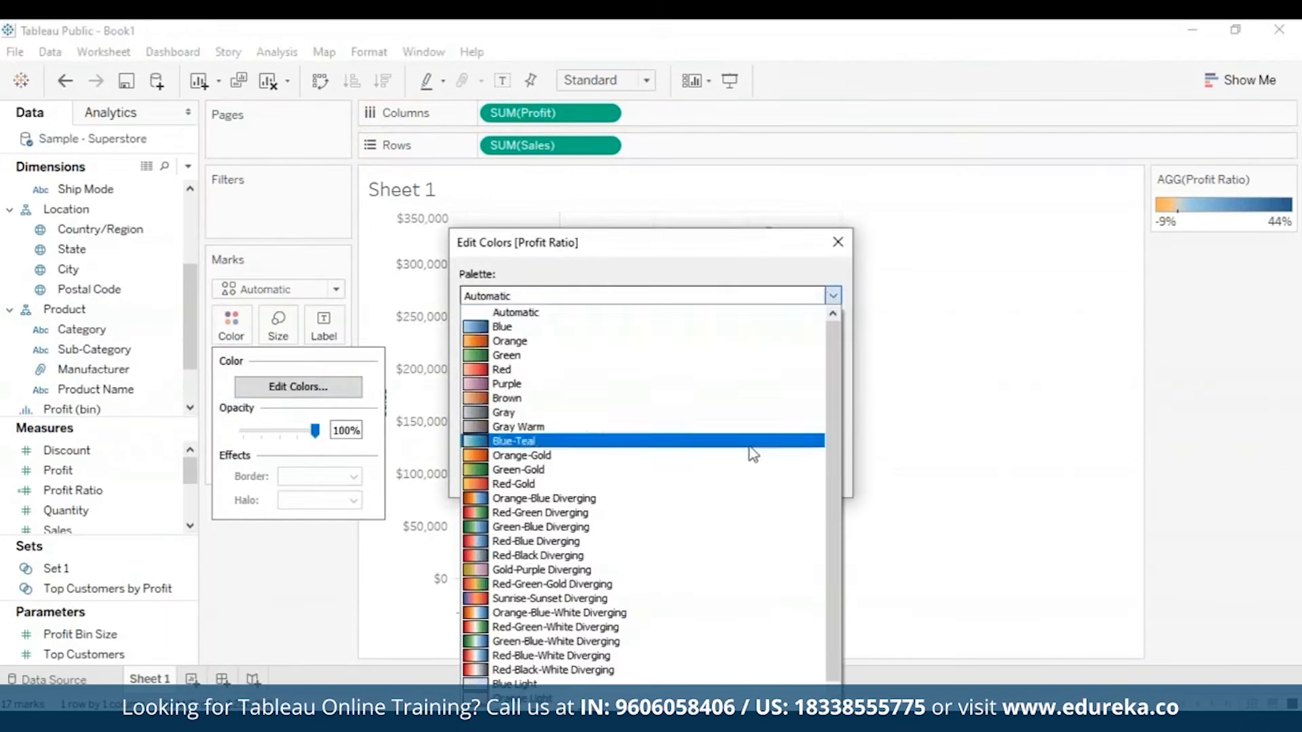
left_click(726, 505)
left_click(466, 375)
left_click(588, 372)
left_click(587, 372)
left_click(570, 376)
key("BackSpace")
type("5")
left_click(665, 474)
Step: Select the scatter plot marks with positive profit
left_click(1239, 80)
left_click(820, 421)
left_click(1033, 459)
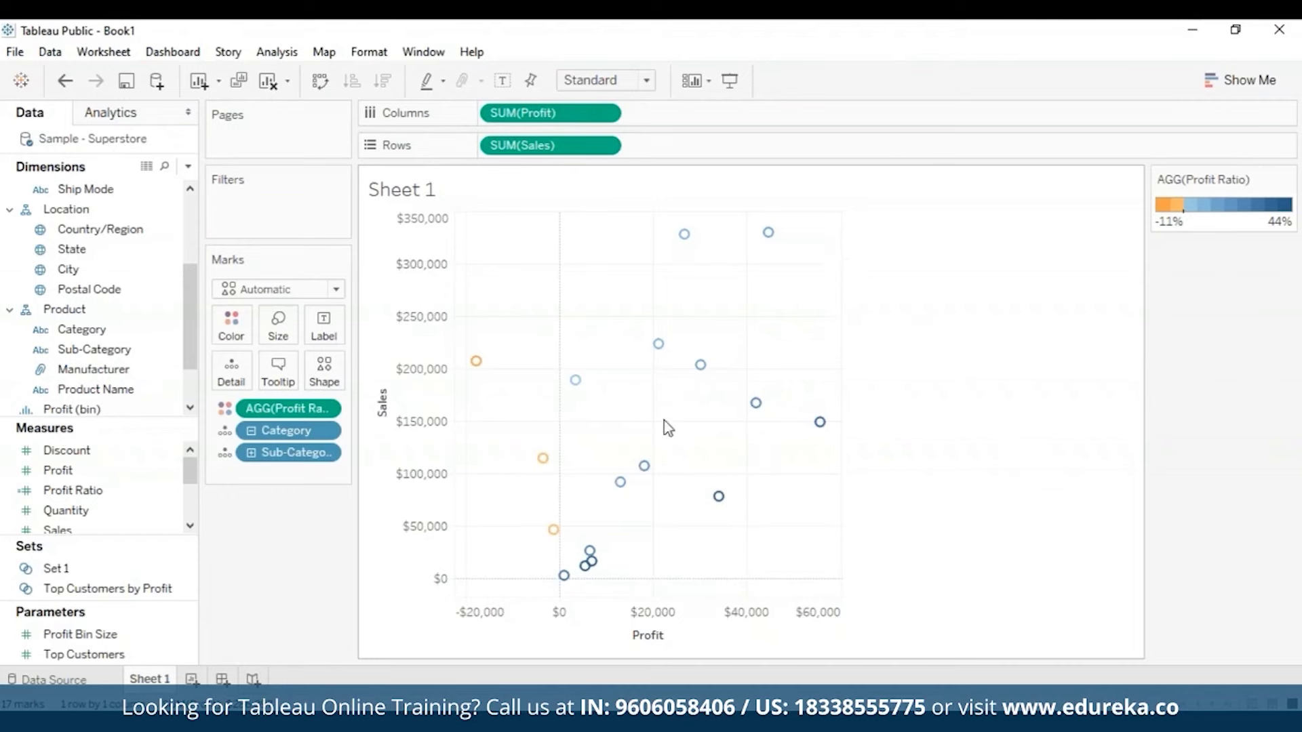
left_click_drag(575, 226, 938, 590)
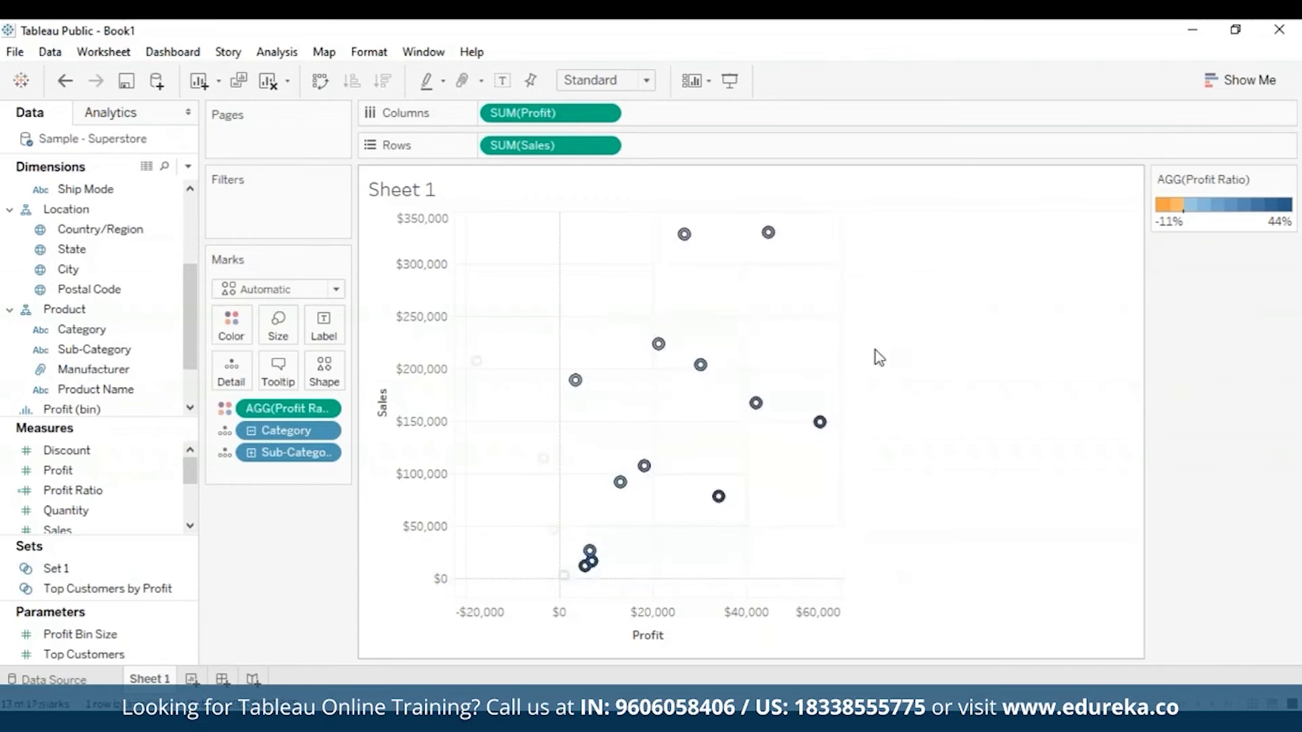
Step: Create a set from the selected marks, with Add to Filters shelf checked
mouse_move(822, 425)
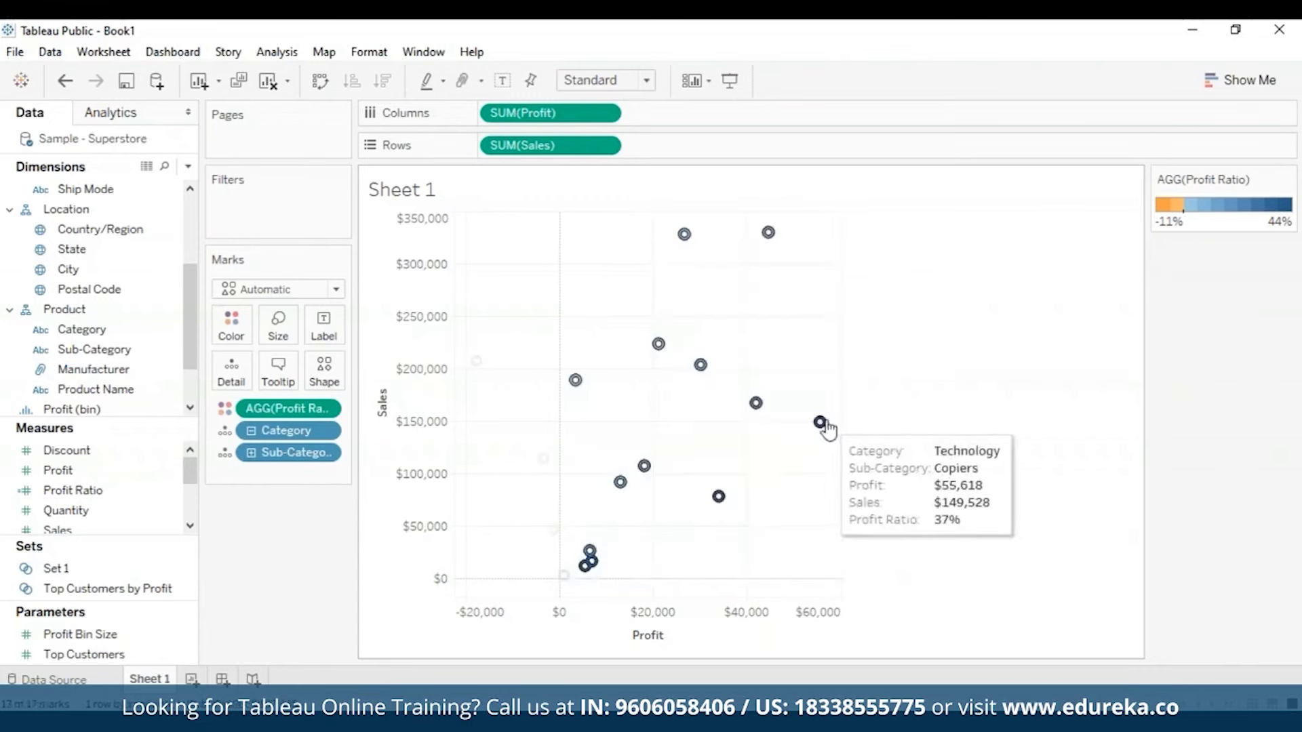
right_click(821, 424)
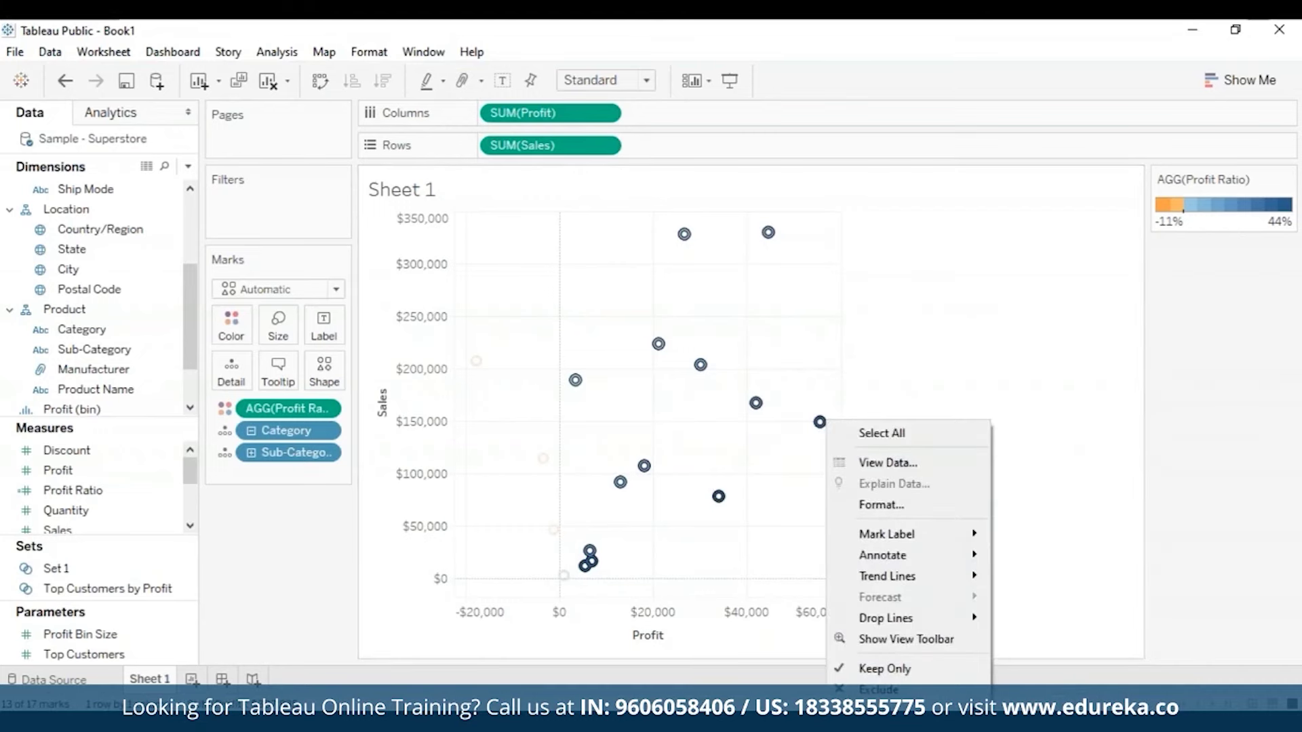
left_click(889, 710)
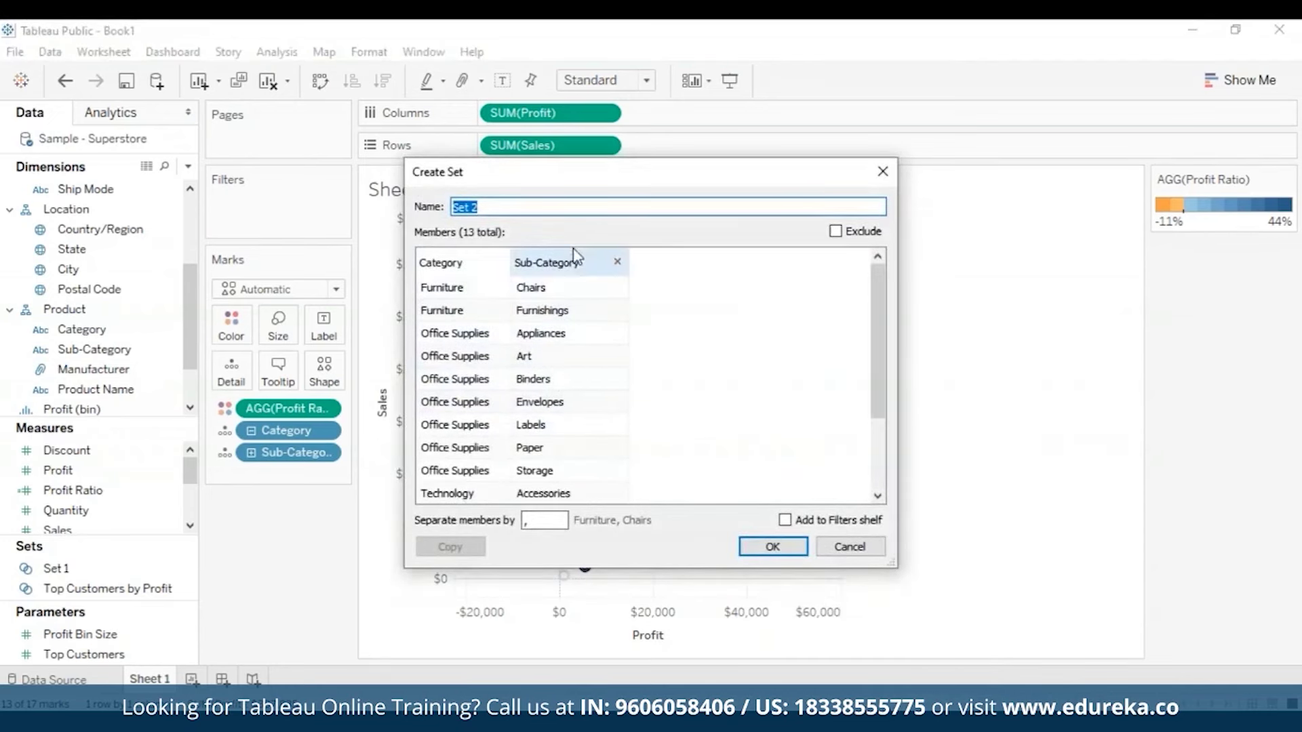
left_click(785, 521)
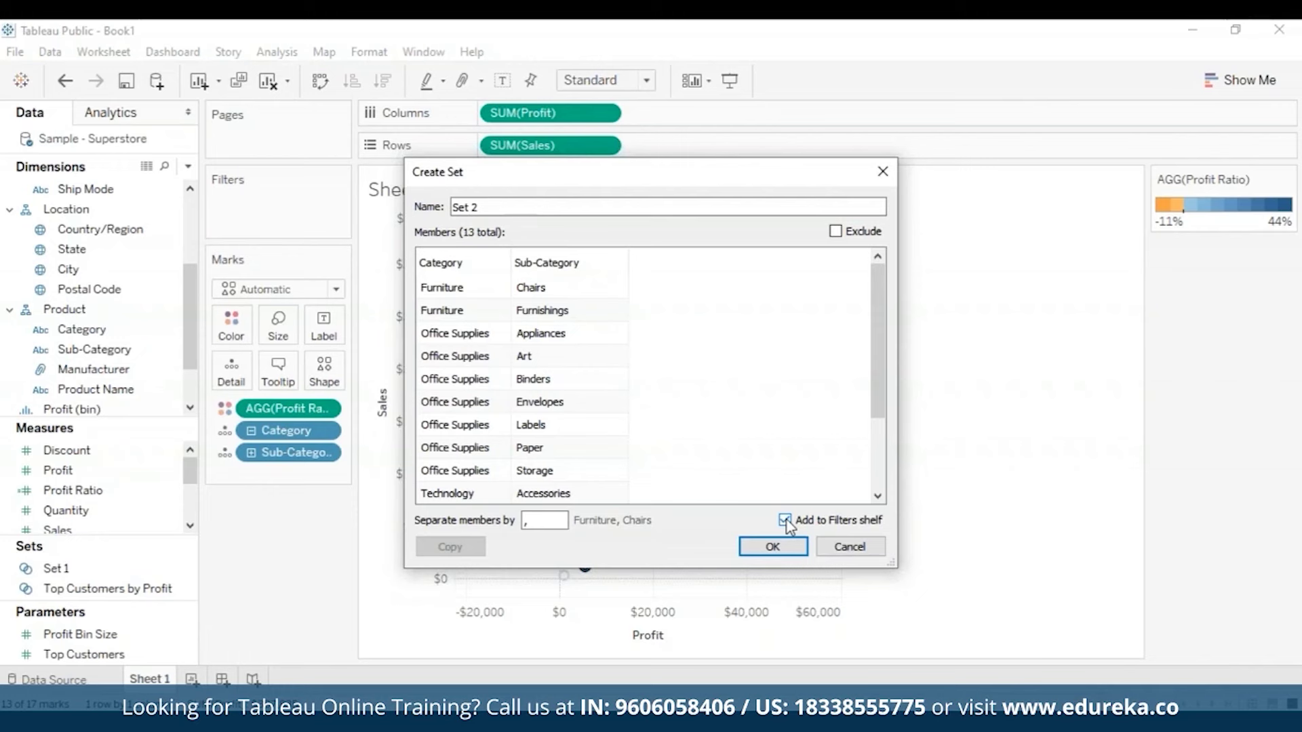
Step: Select the Furnishings and Chairs members and toggle the set between excluding and including them
mouse_move(776, 439)
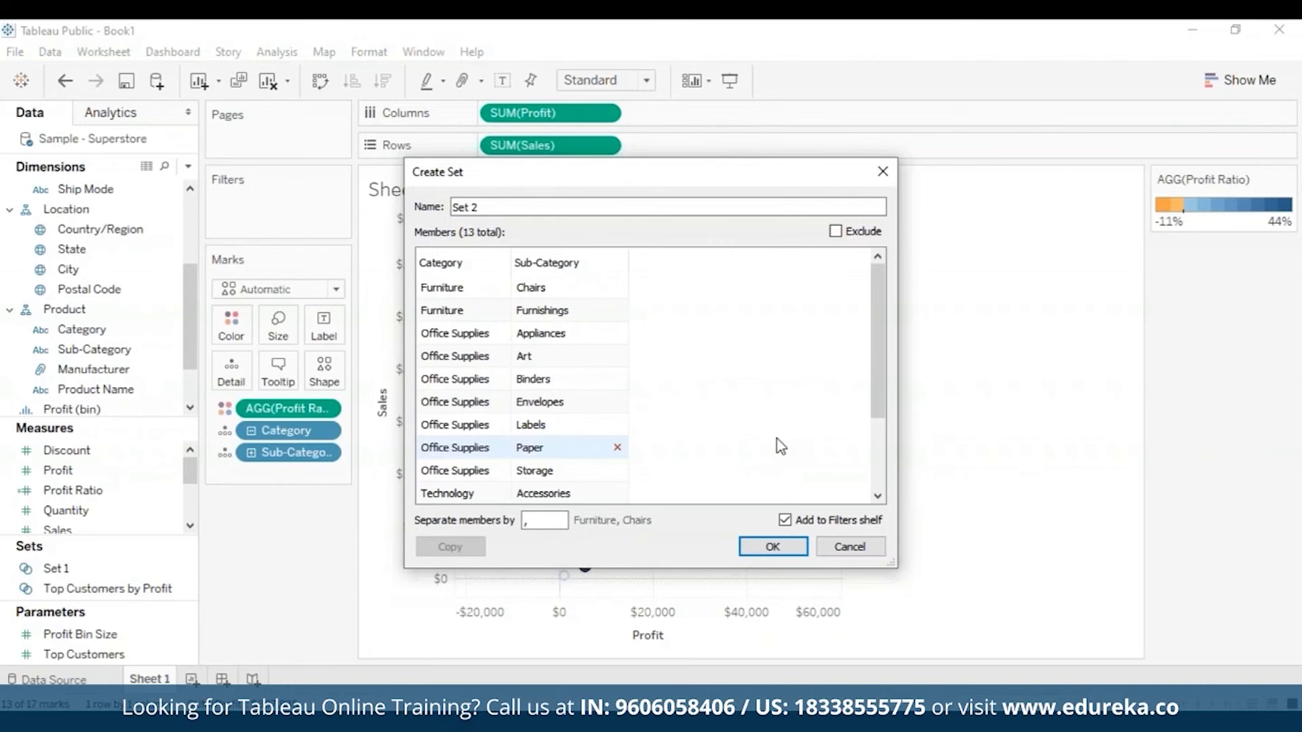
left_click(540, 334)
left_click(540, 313)
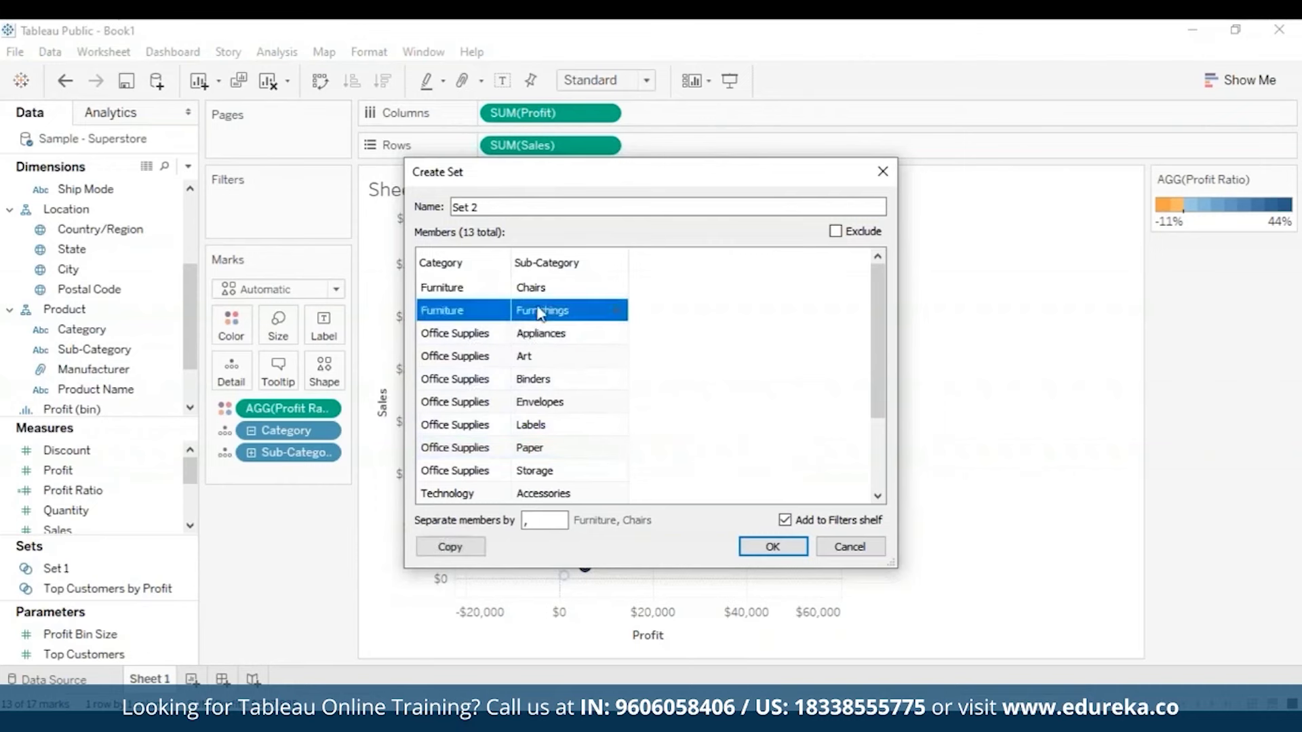
left_click(527, 292)
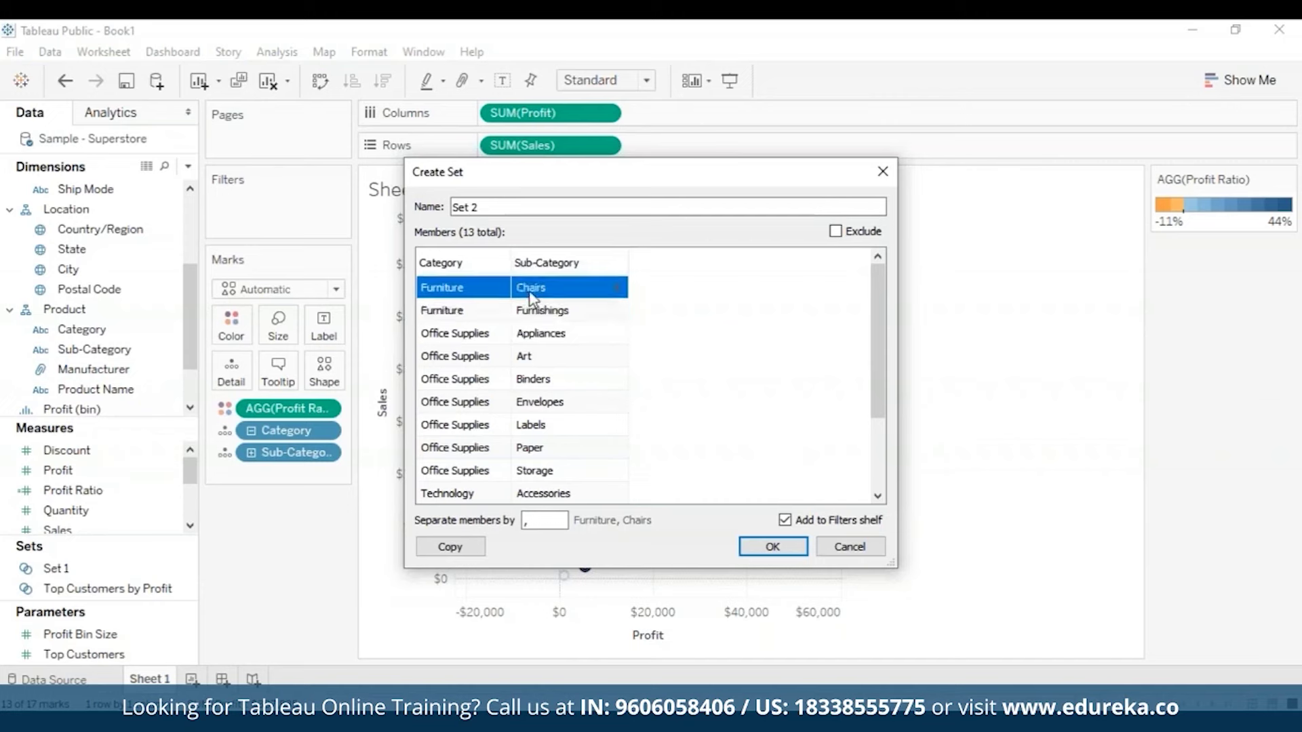
left_click(835, 231)
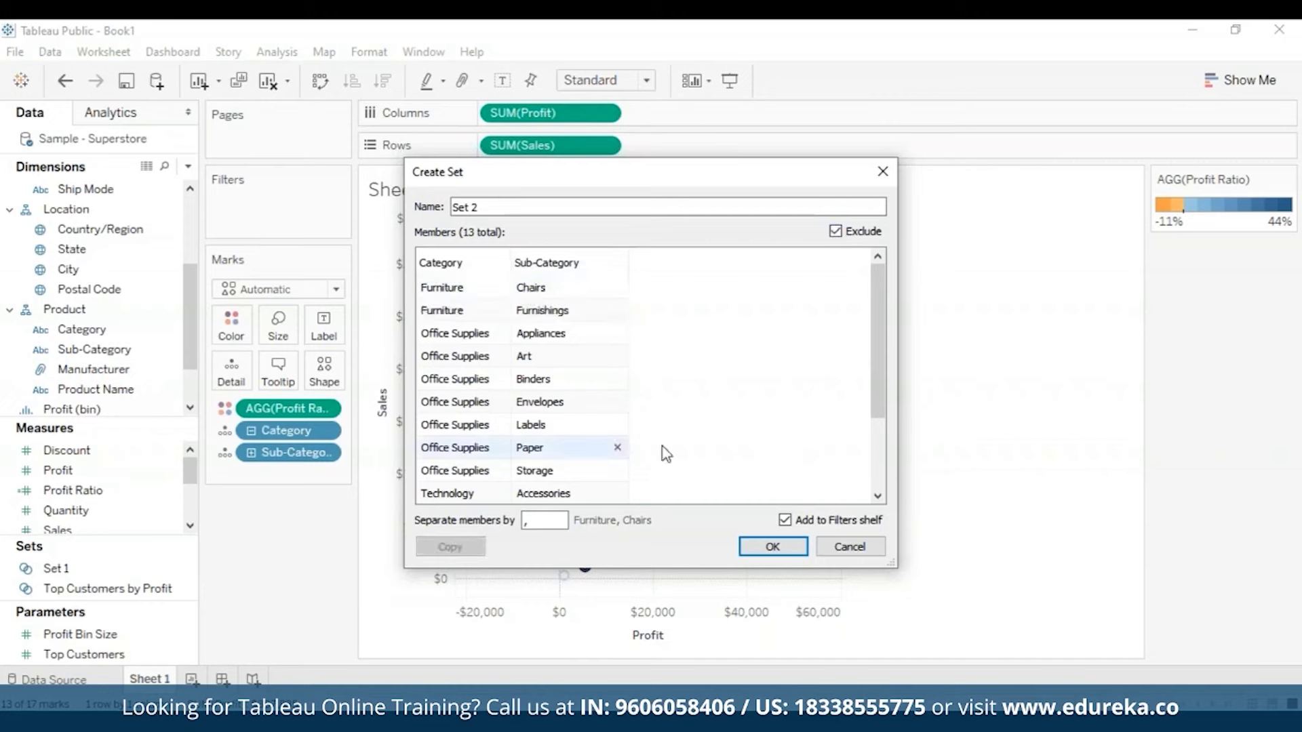
left_click(629, 288)
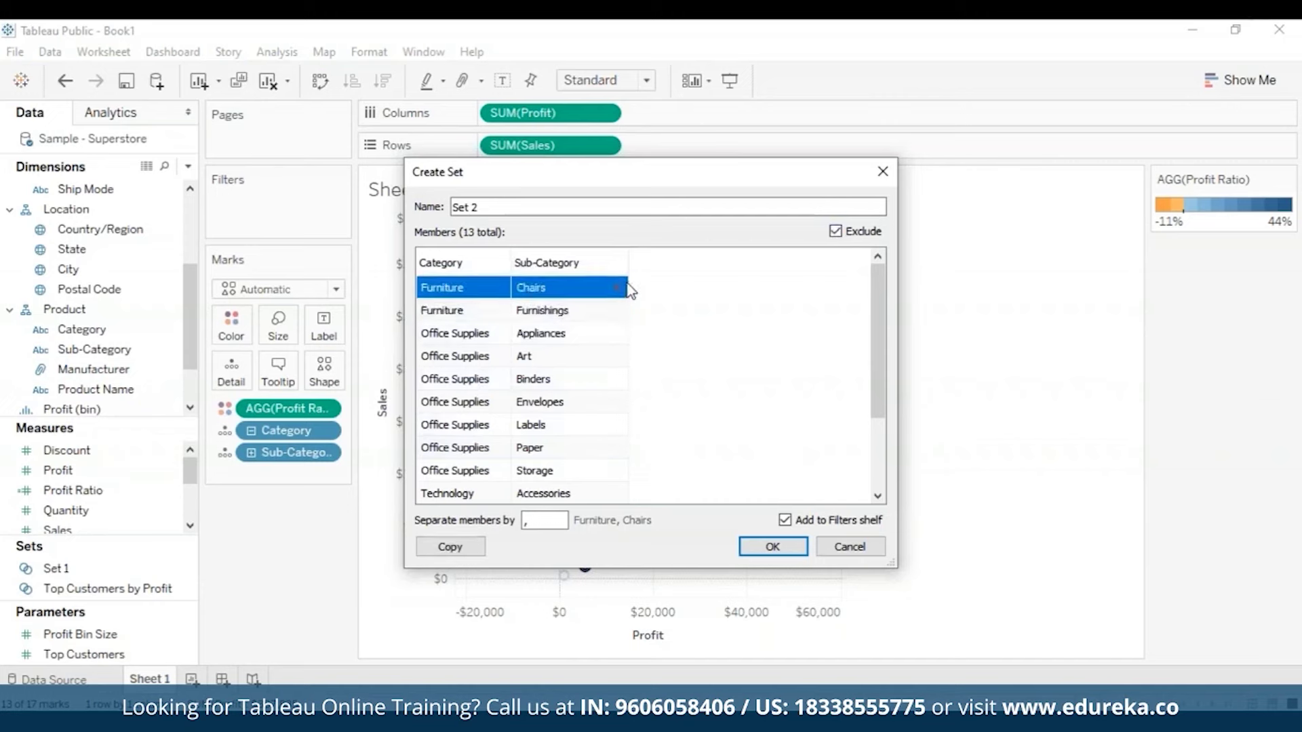
left_click(836, 231)
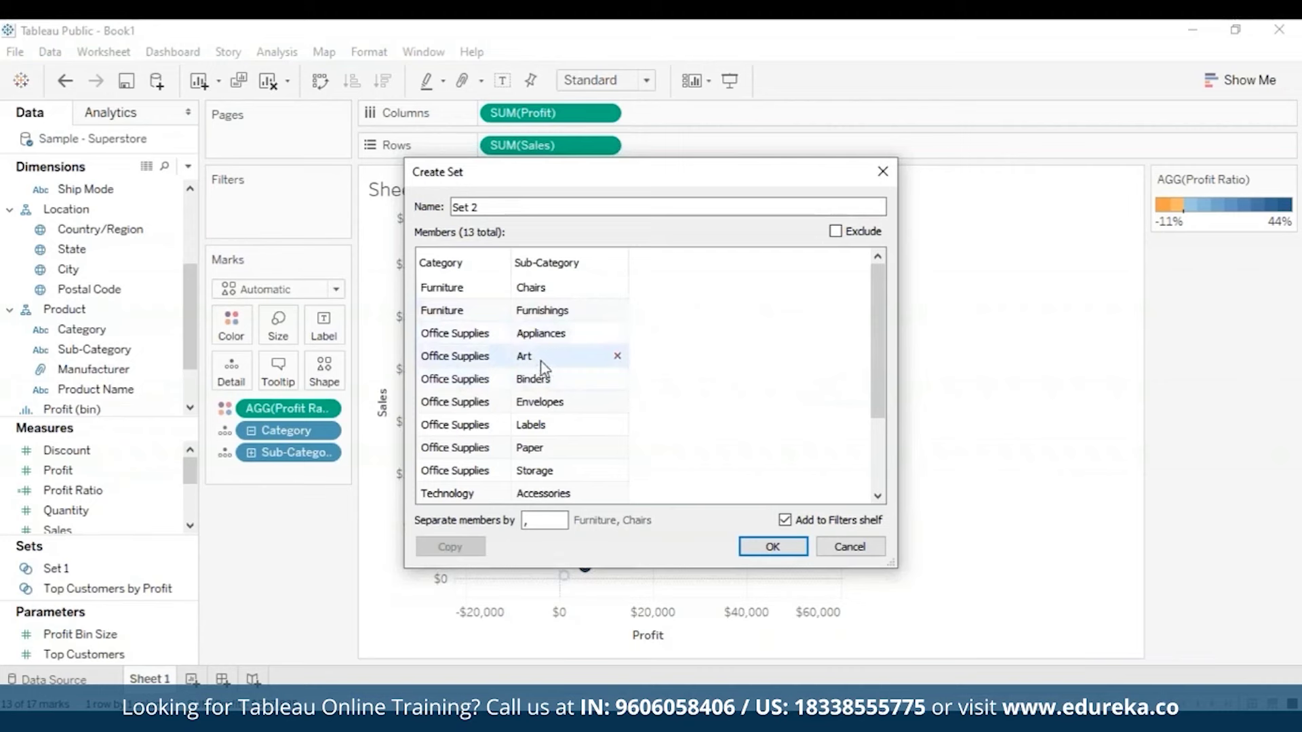
Step: Remove Art, Binders and Envelopes from the members and confirm Set 2
left_click(617, 356)
left_click(617, 356)
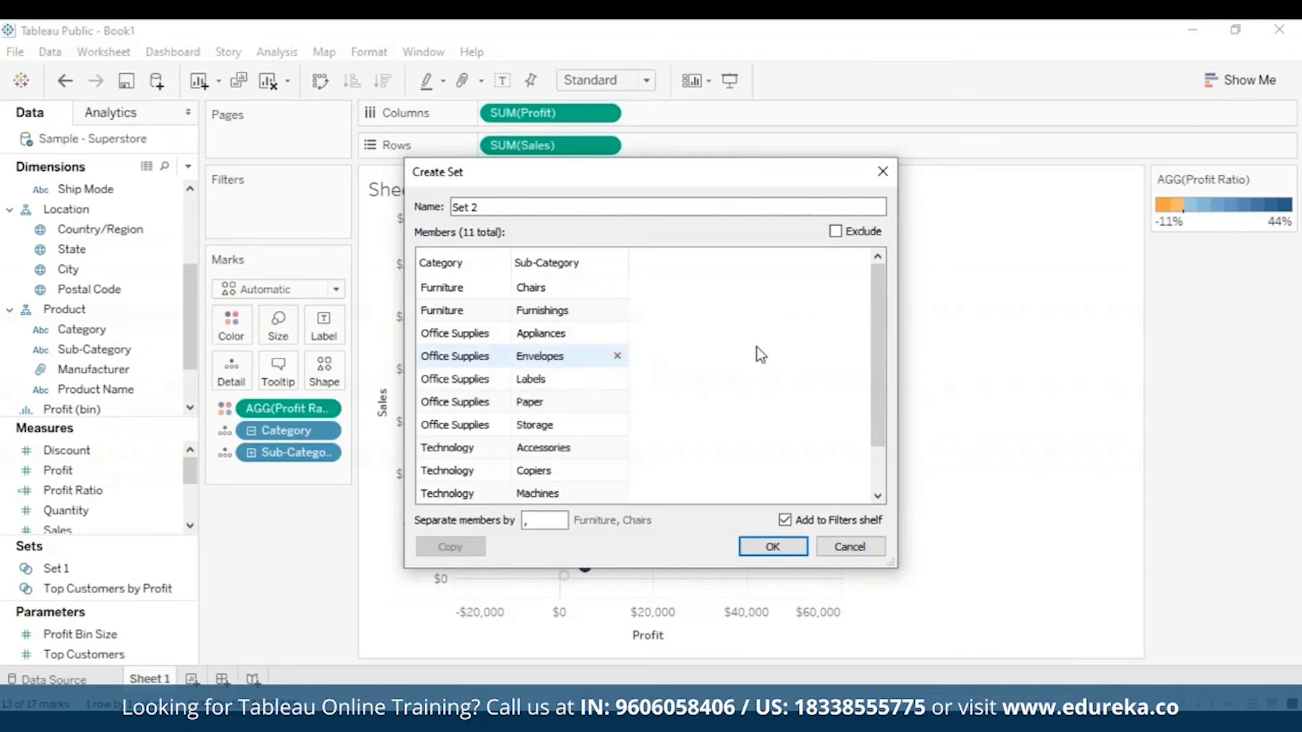
left_click(617, 356)
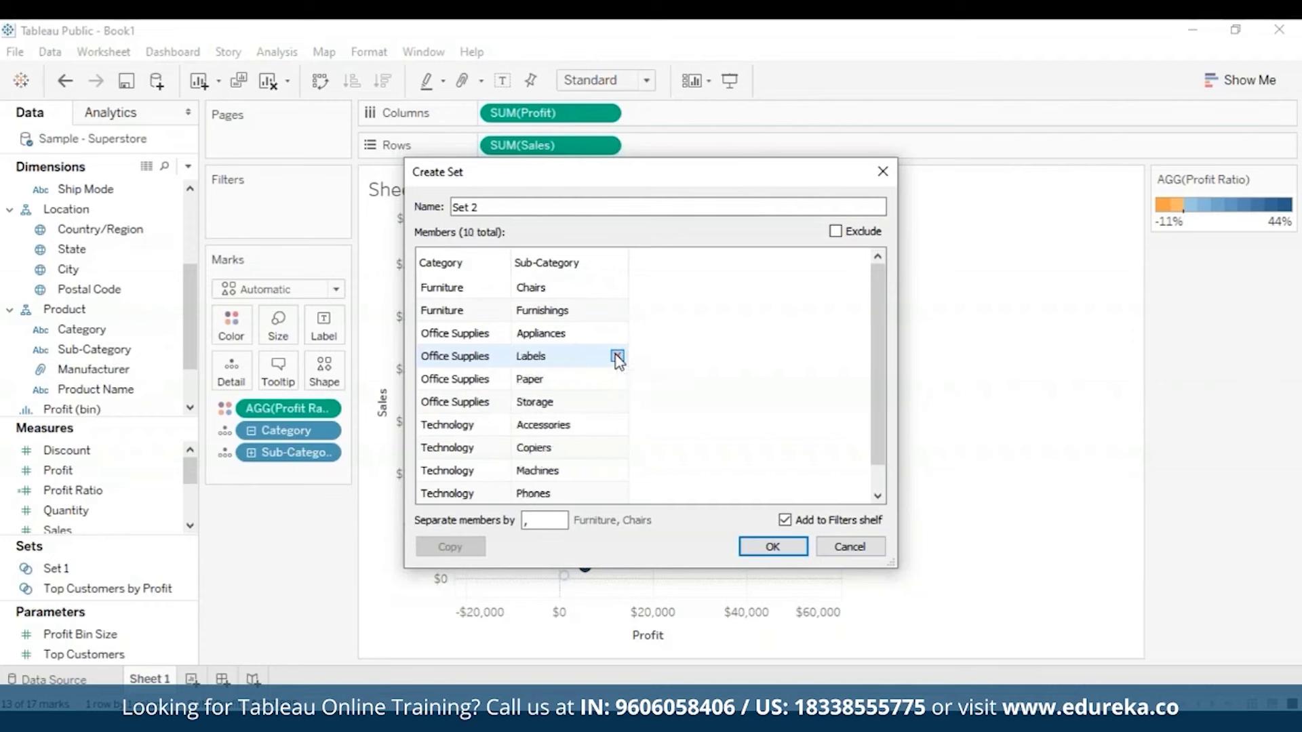
left_click(525, 520)
left_click(774, 548)
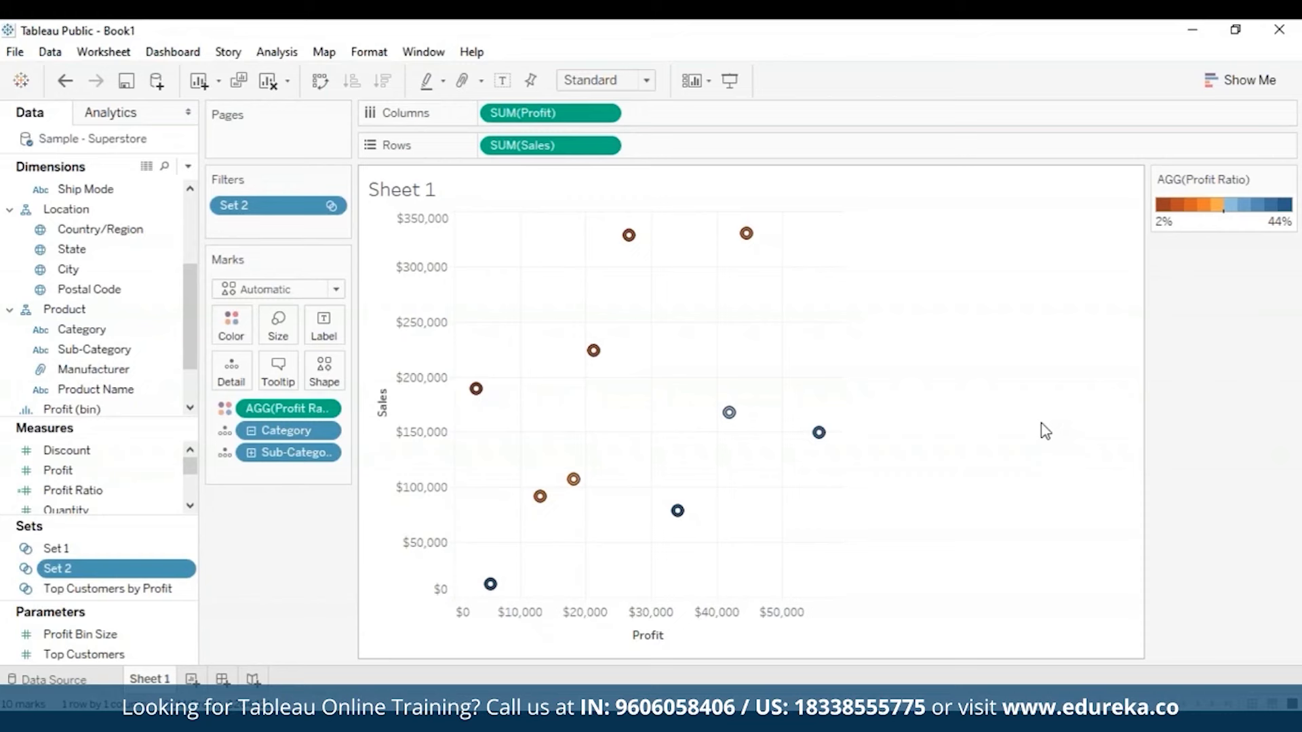
mouse_move(819, 433)
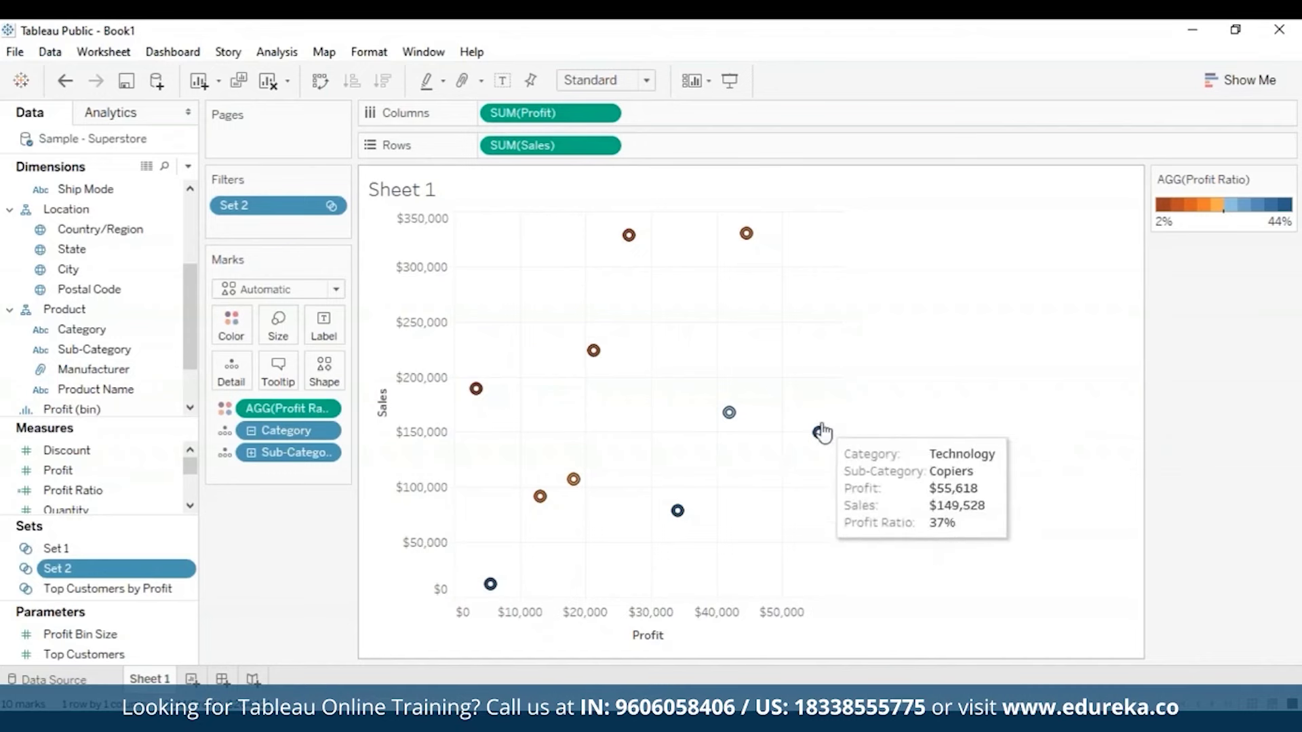
left_click(819, 432)
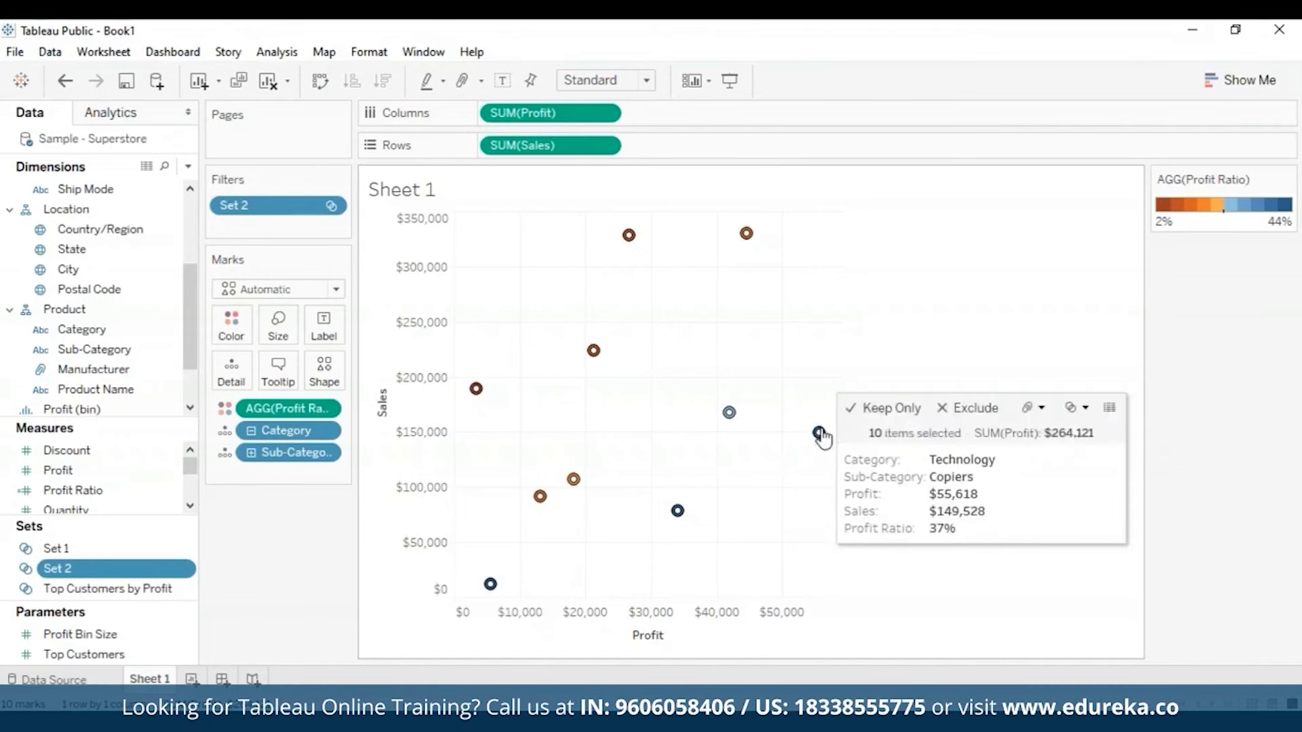
left_click(820, 434)
mouse_move(818, 435)
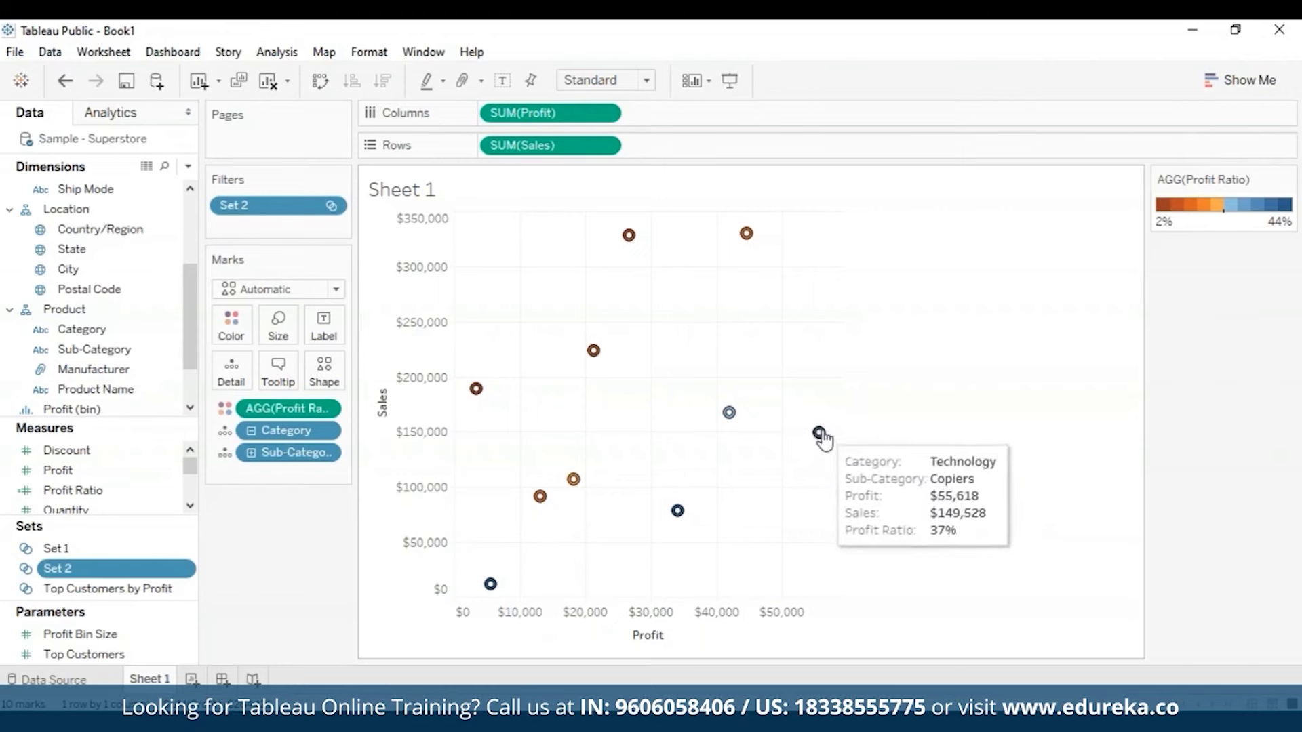
left_click(819, 433)
key("ctrl+a")
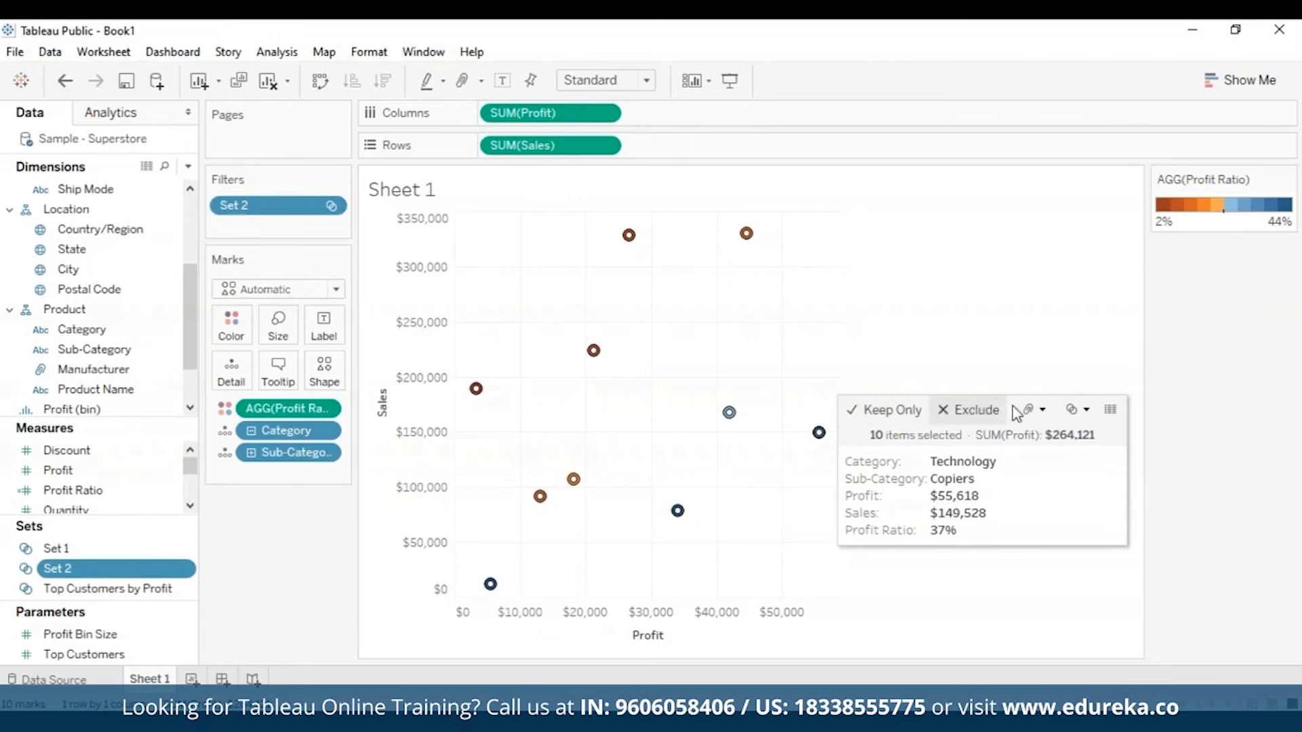
left_click(1083, 415)
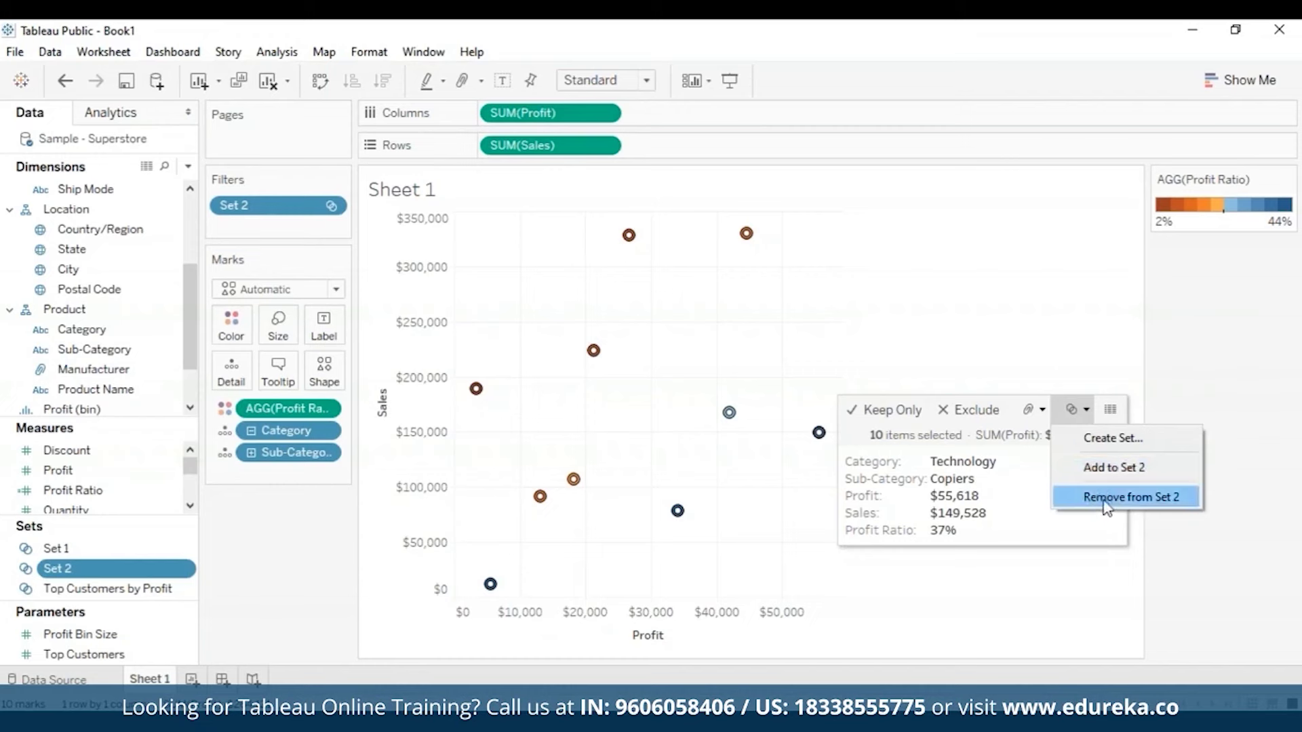
left_click(1079, 606)
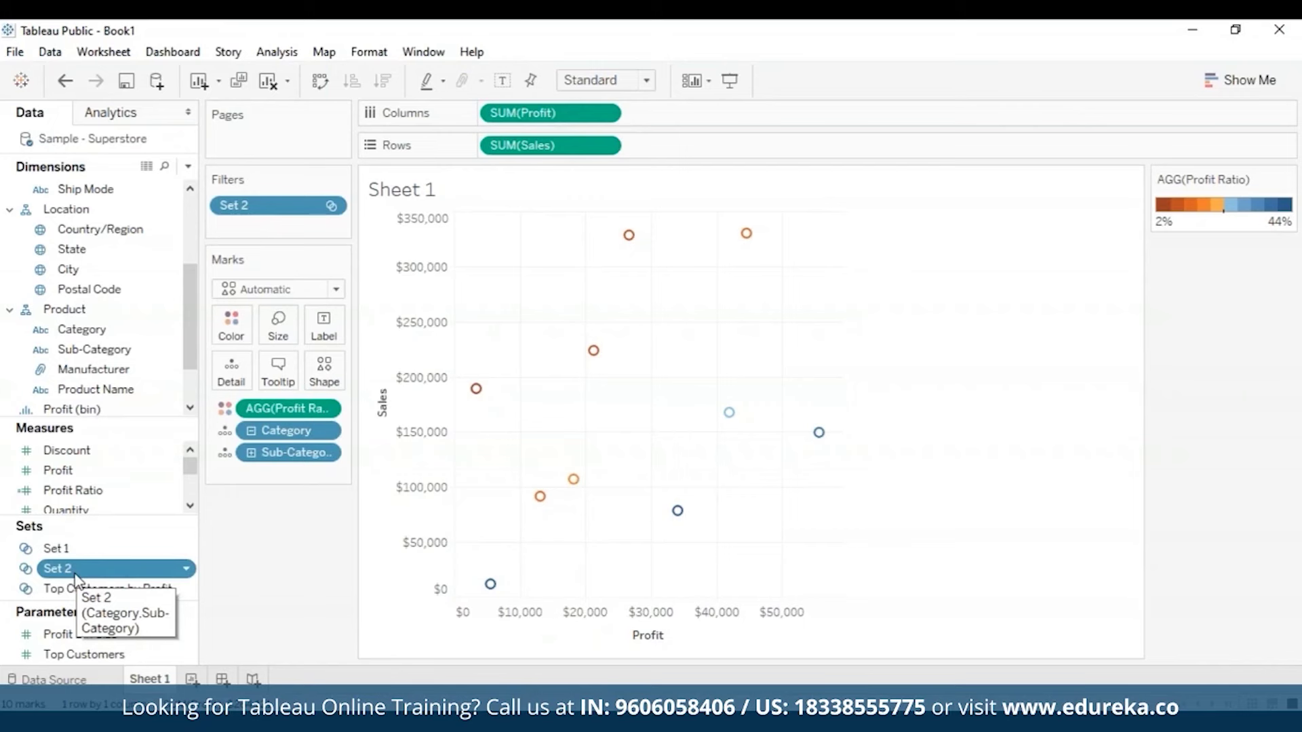
Step: Move Set 2 from Filters onto the view as IN/OUT shapes, then refilter by Set 2
left_click_drag(278, 204, 258, 563)
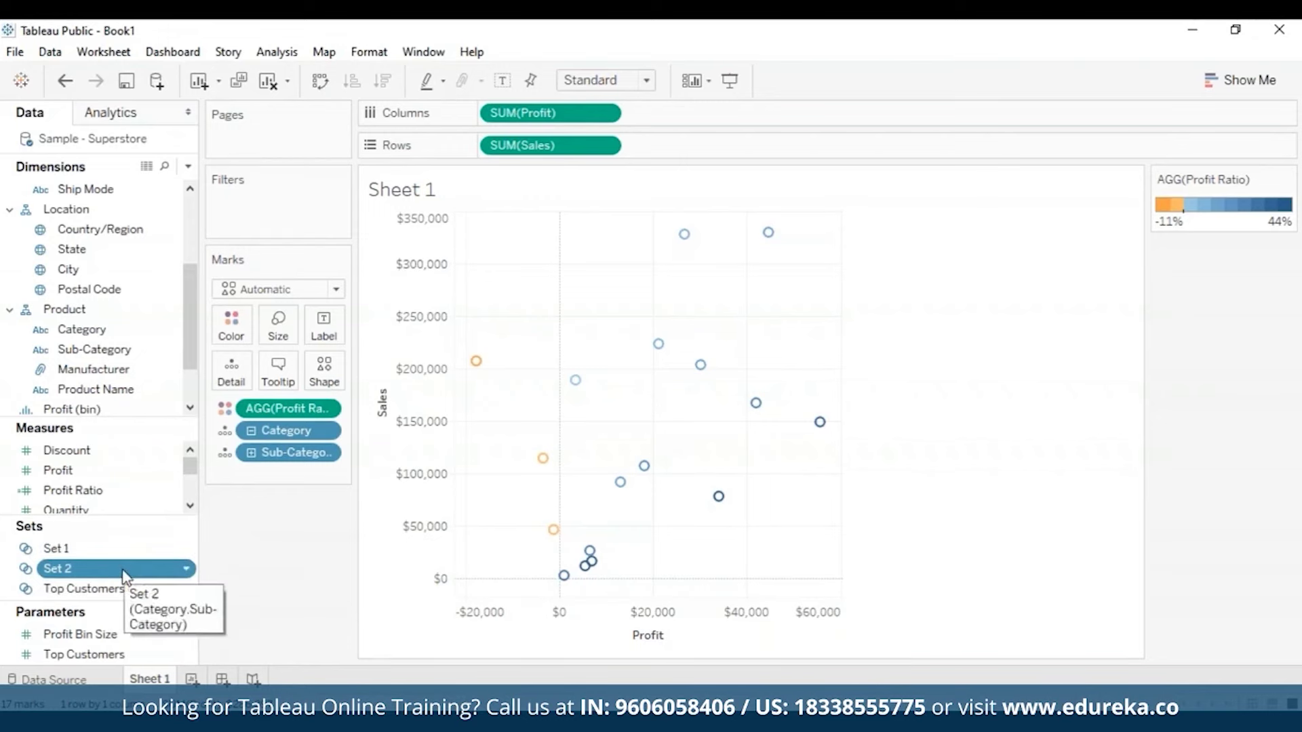
left_click_drag(124, 576, 543, 458)
left_click(543, 459)
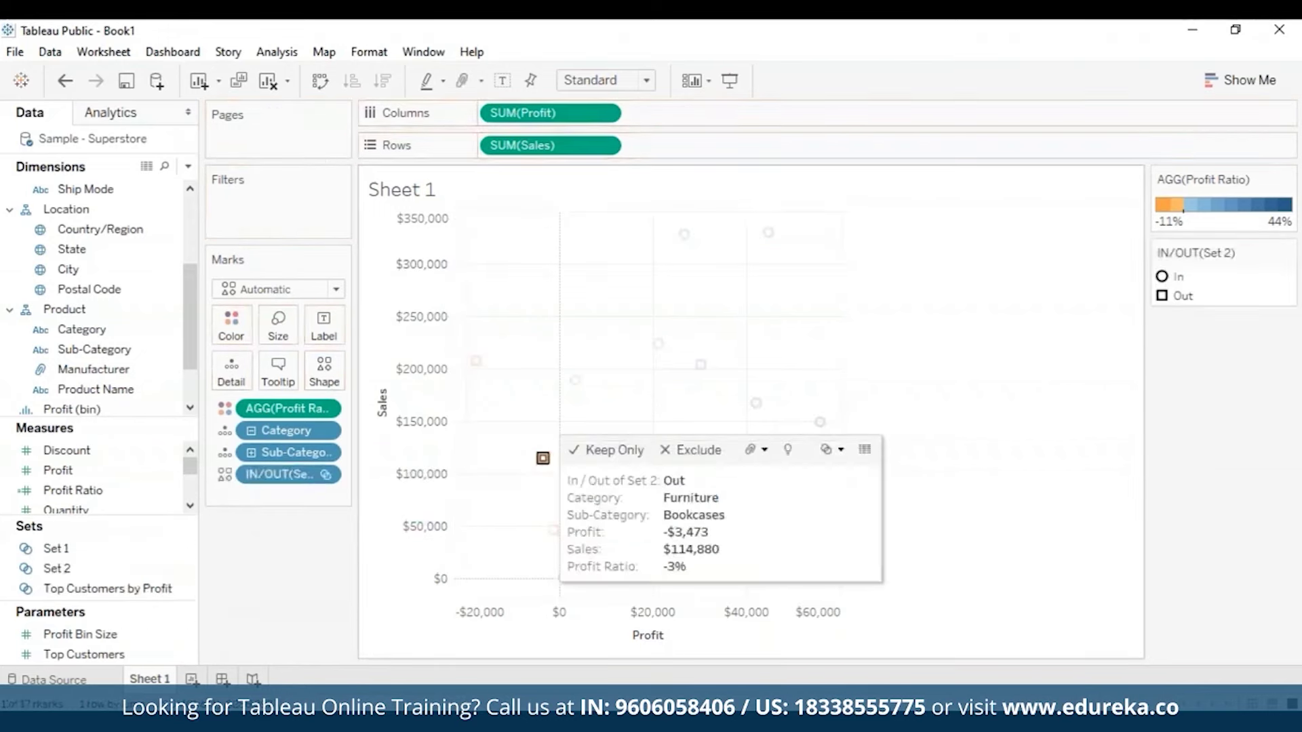
left_click(1045, 523)
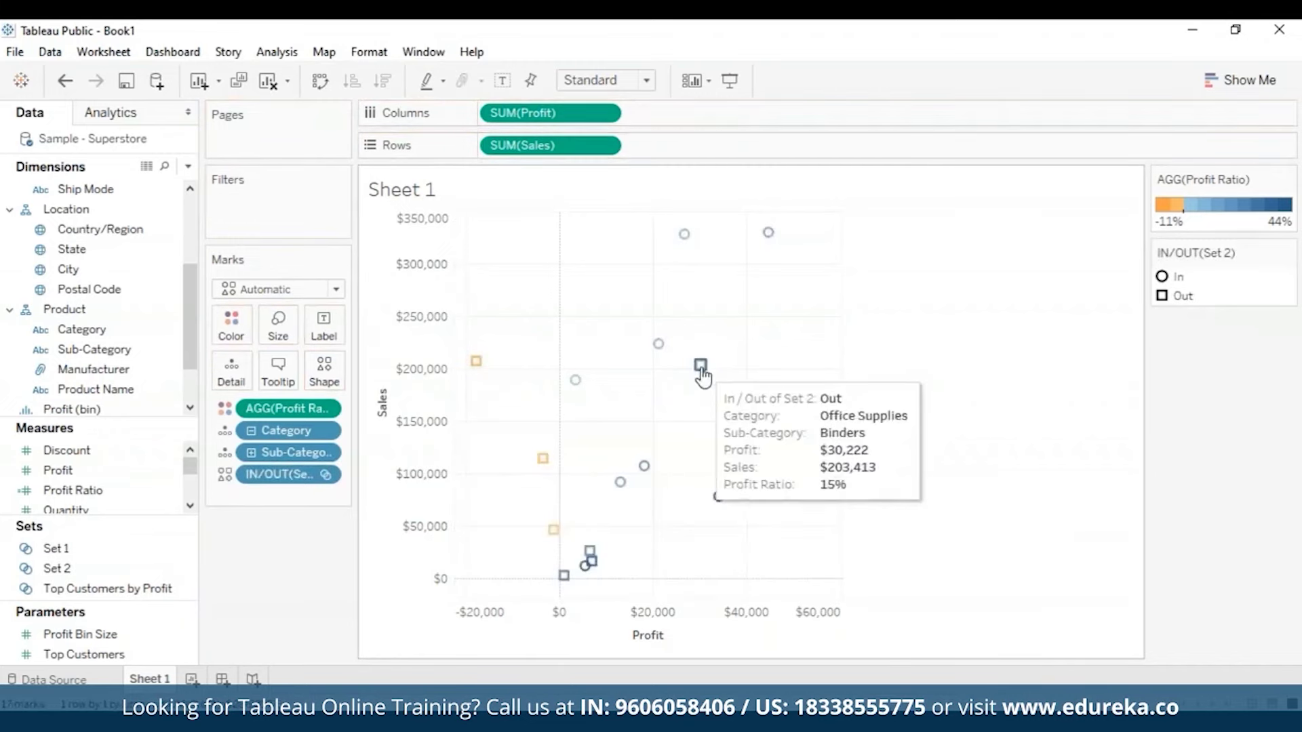
left_click_drag(75, 573, 244, 207)
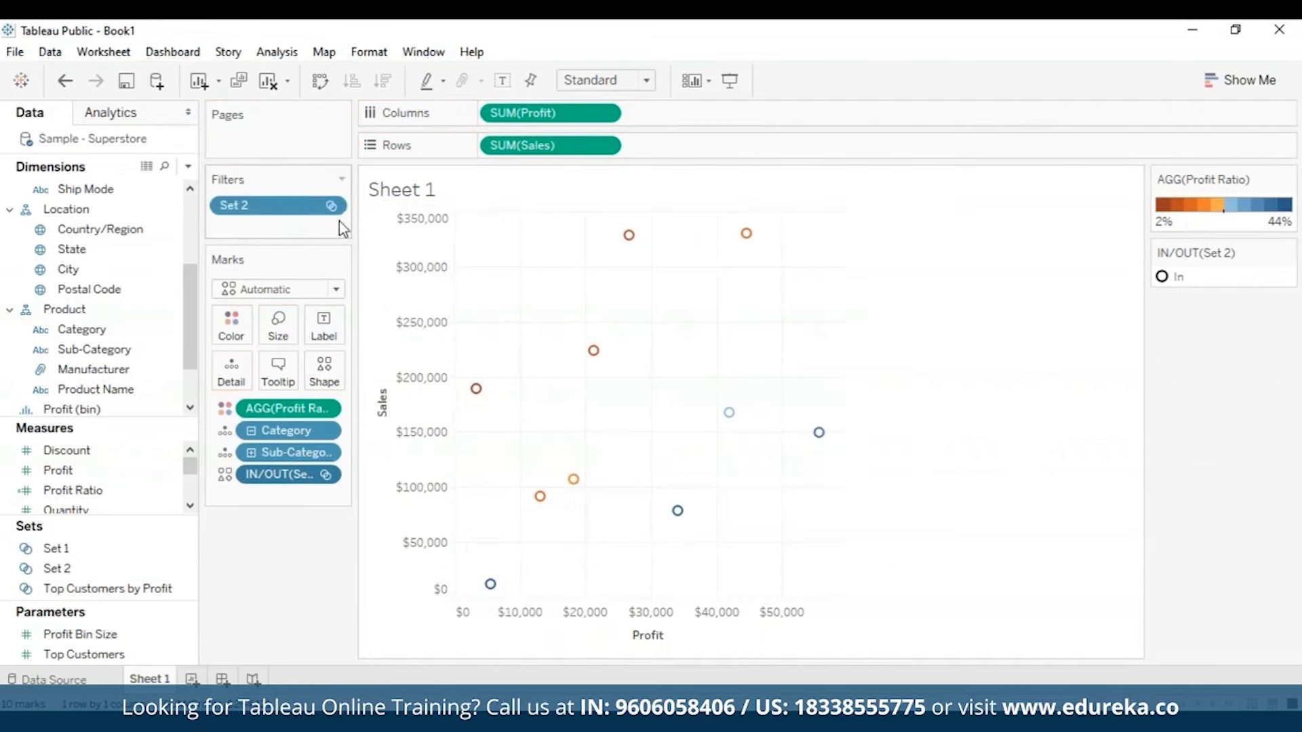
Step: Drop the Set 2 filter and keep only the In sub-categories from the IN/OUT legend
left_click(331, 206)
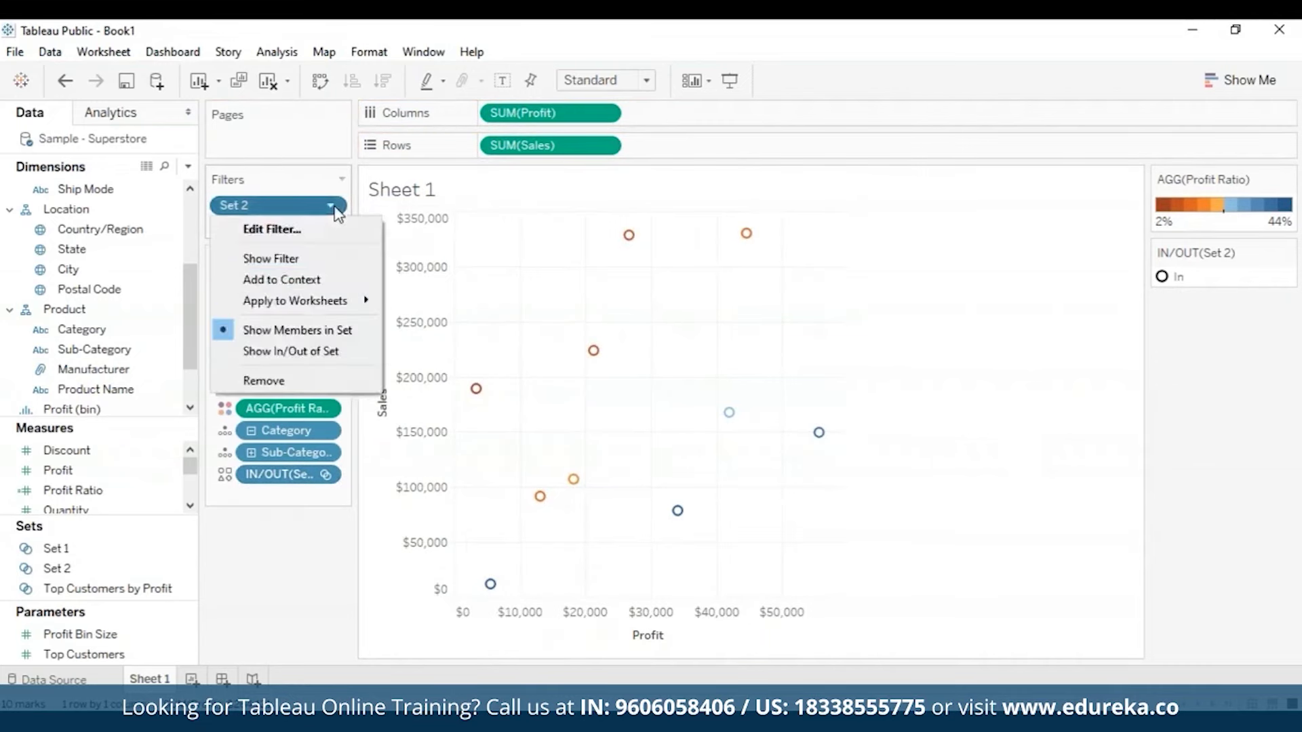
left_click(308, 386)
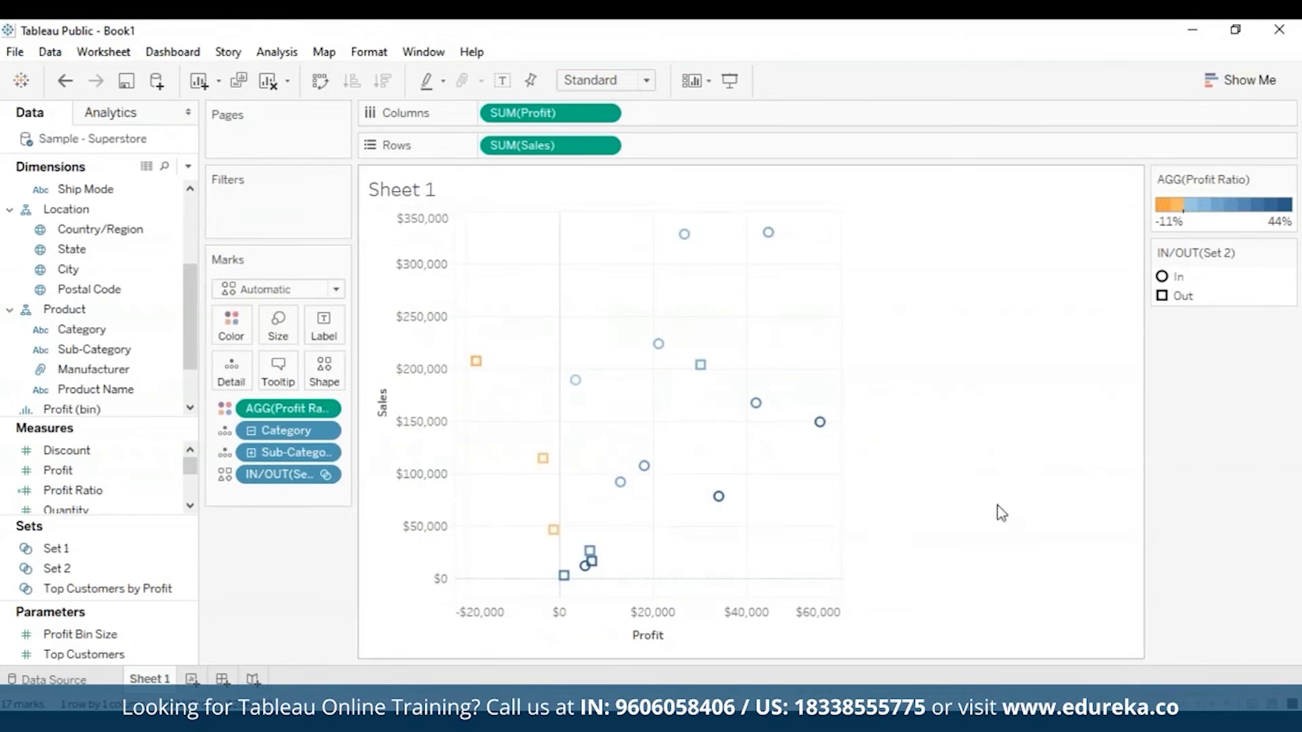
mouse_move(1164, 278)
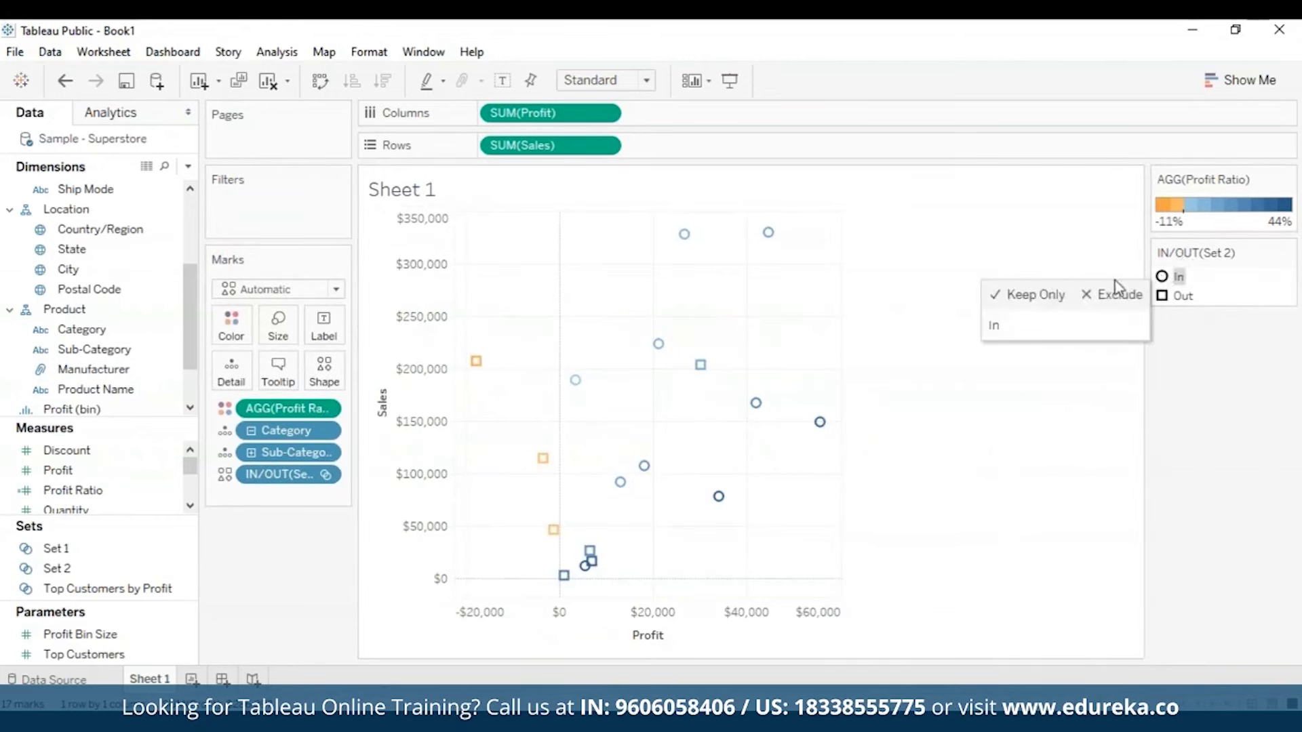
left_click(1017, 294)
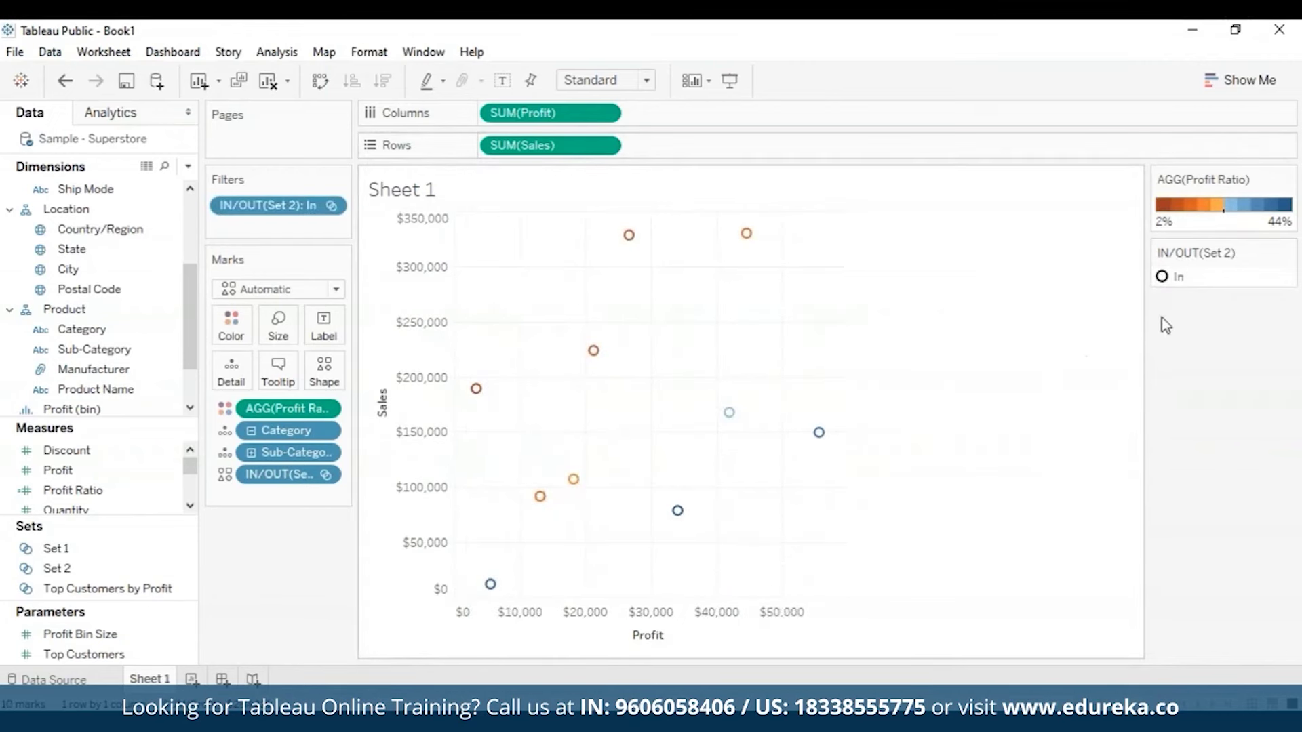
Step: Swap the In-only filter for an Out-only filter, then remove that filter too
left_click(332, 205)
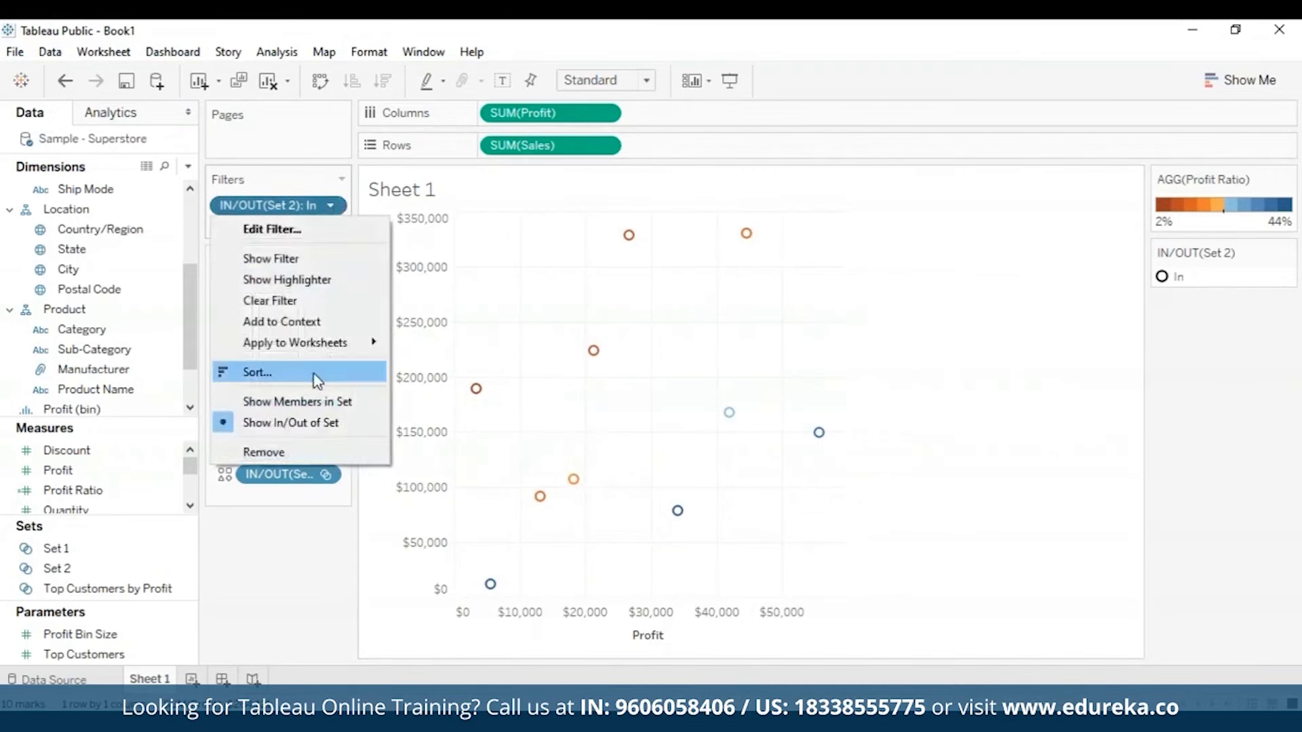
left_click(310, 452)
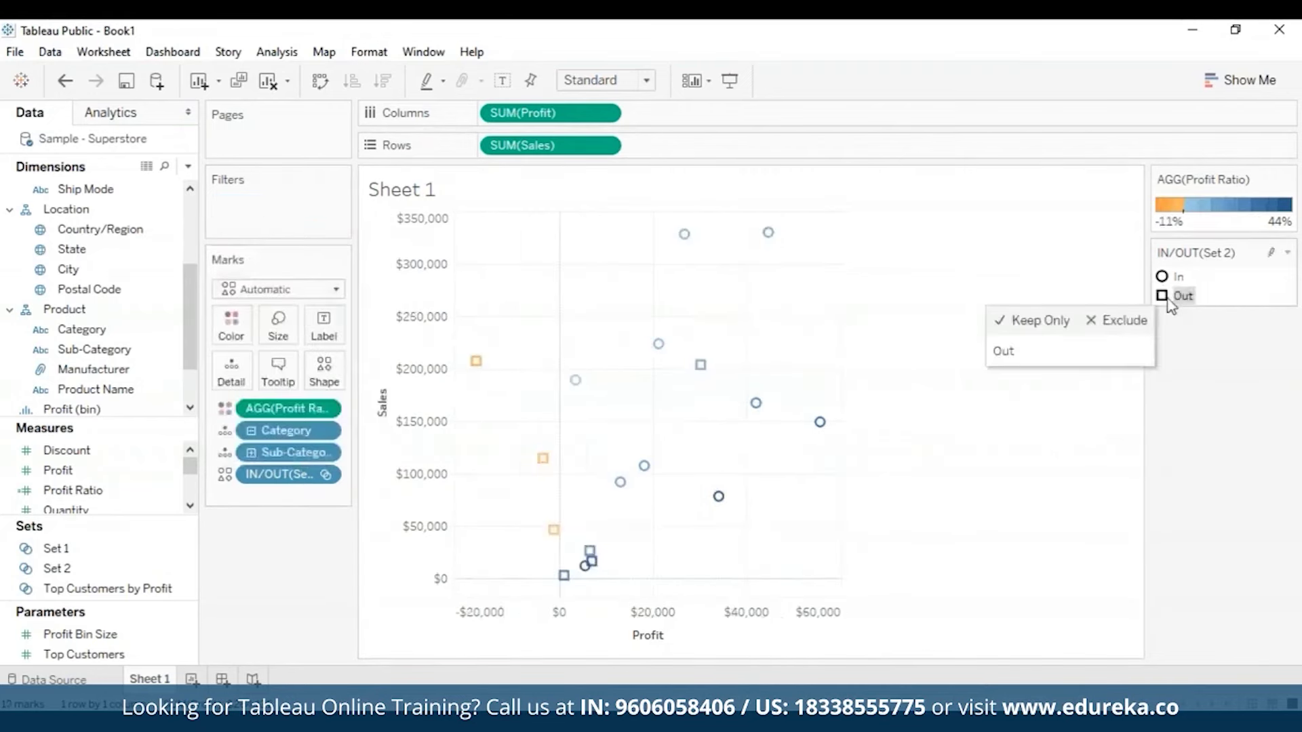
left_click(1003, 323)
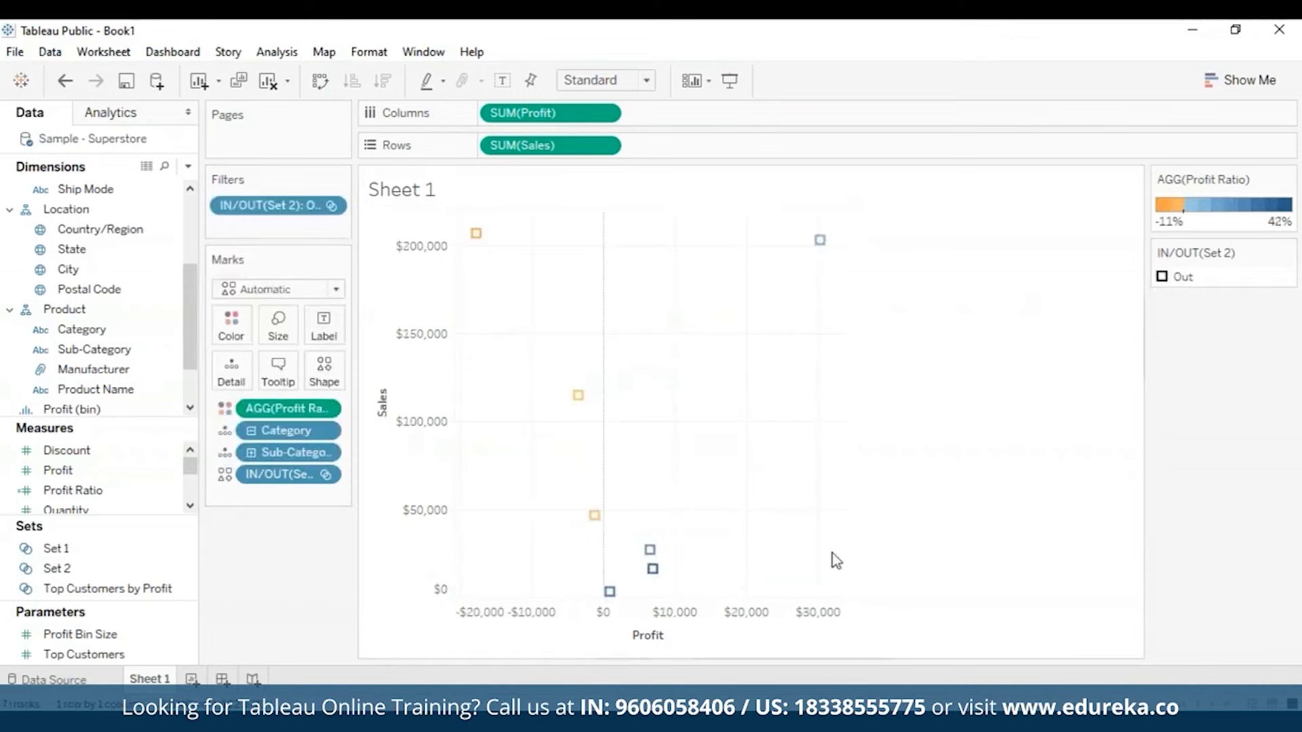
left_click(332, 205)
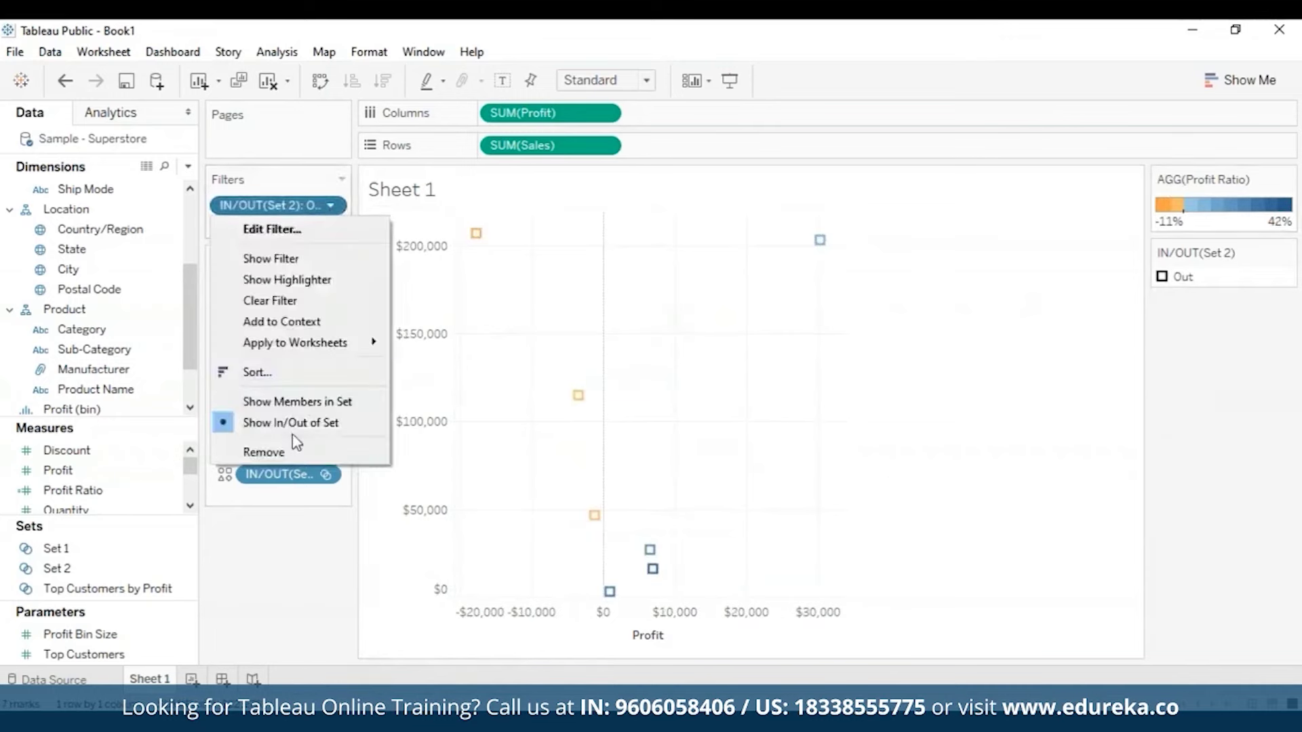
double_click(296, 451)
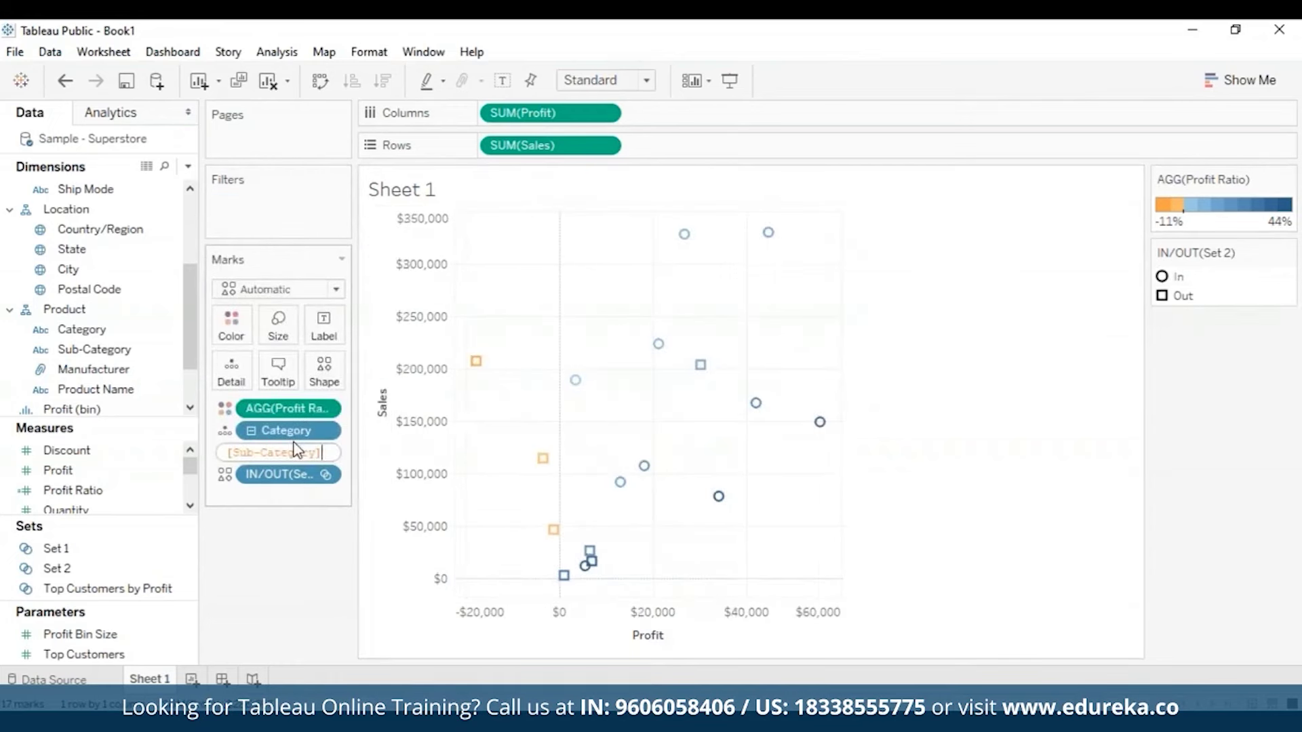
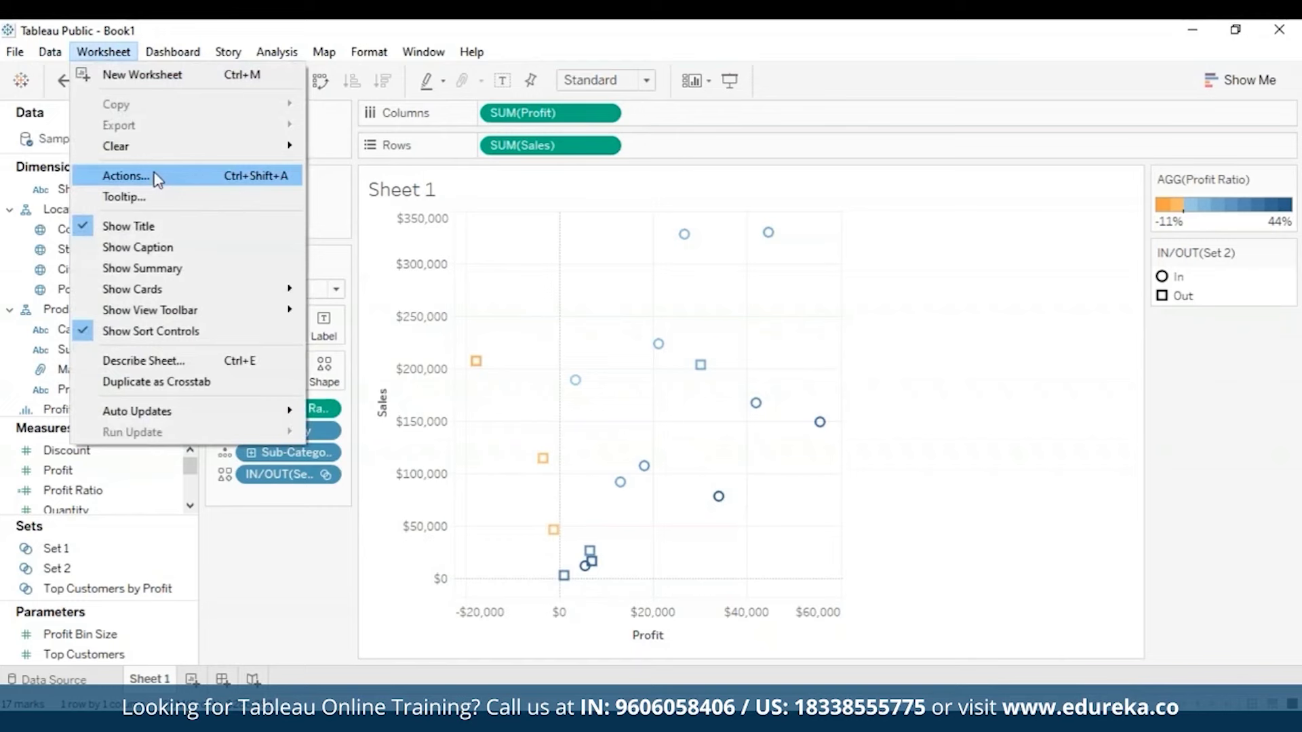
Step: From Worksheet > Actions, add a new Change Set Values action
left_click(158, 178)
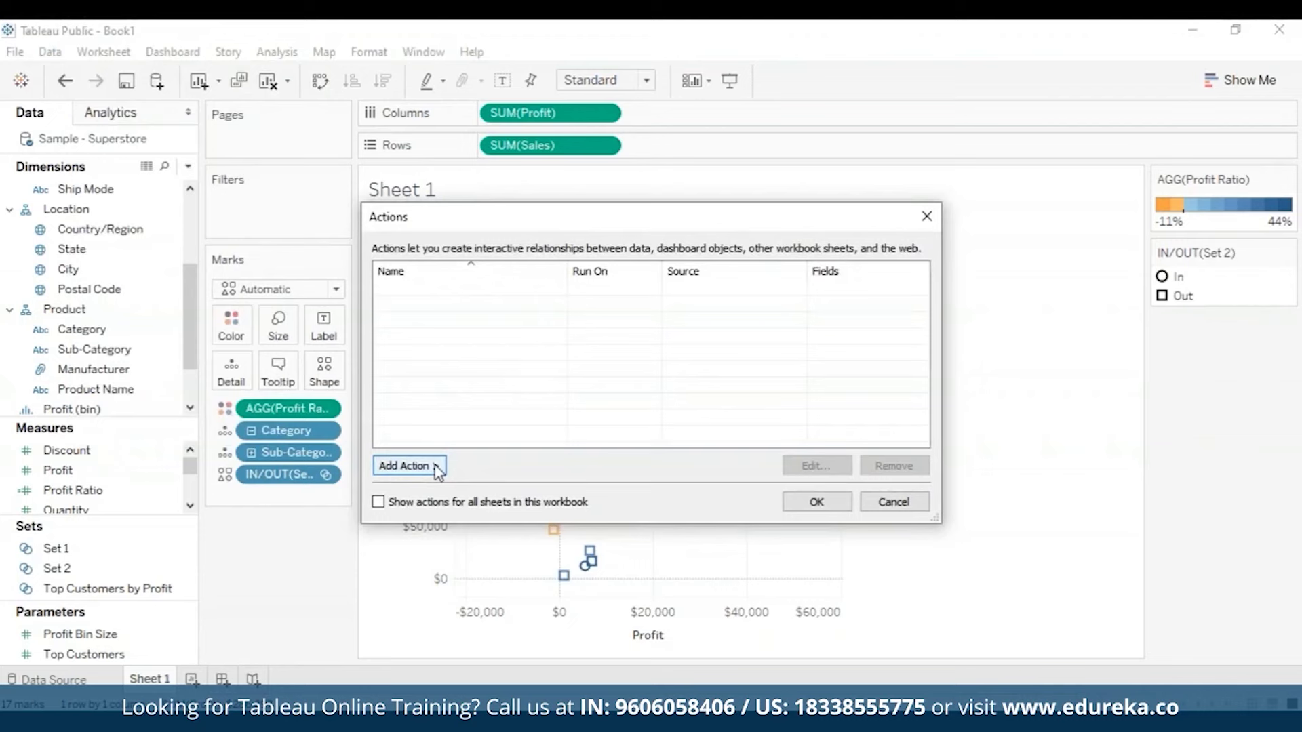
left_click(407, 466)
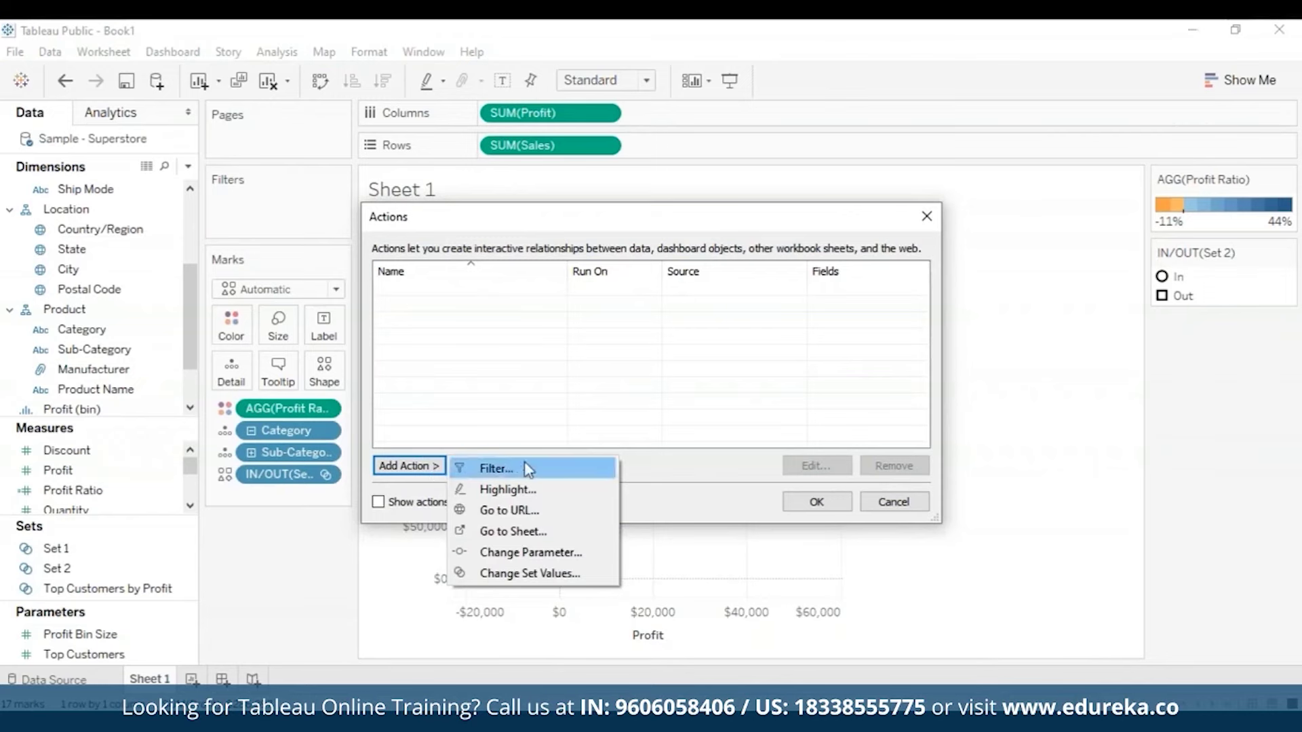
left_click(573, 573)
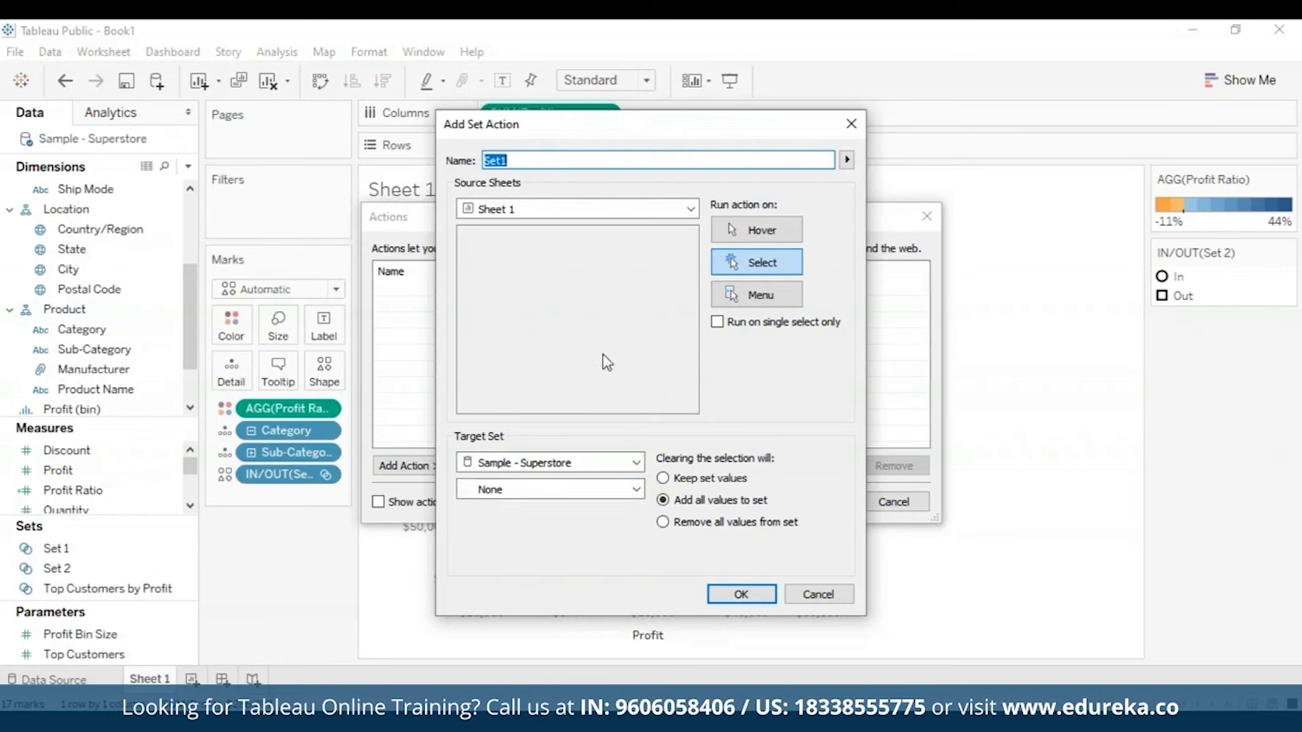
Step: Name the action 'Set Action Demo' and set Sample - Superstore as its source
type("Set ")
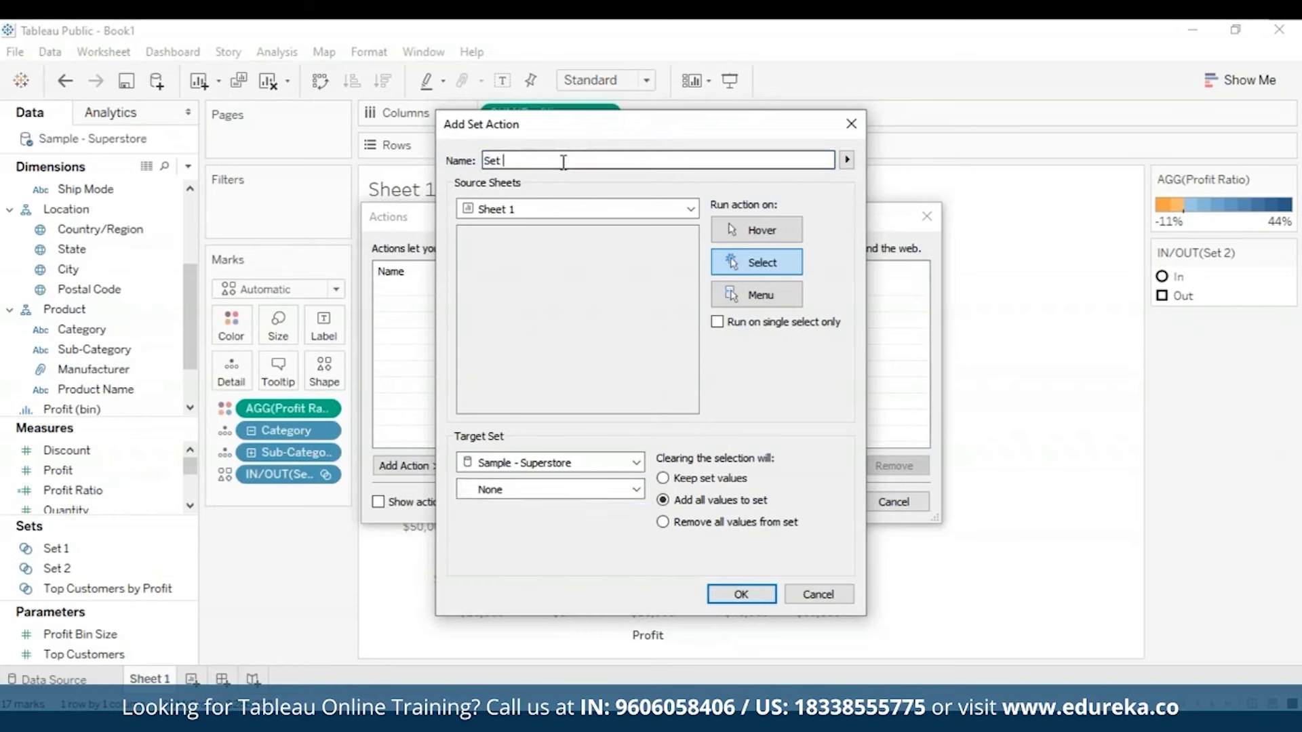
type("Action Demo")
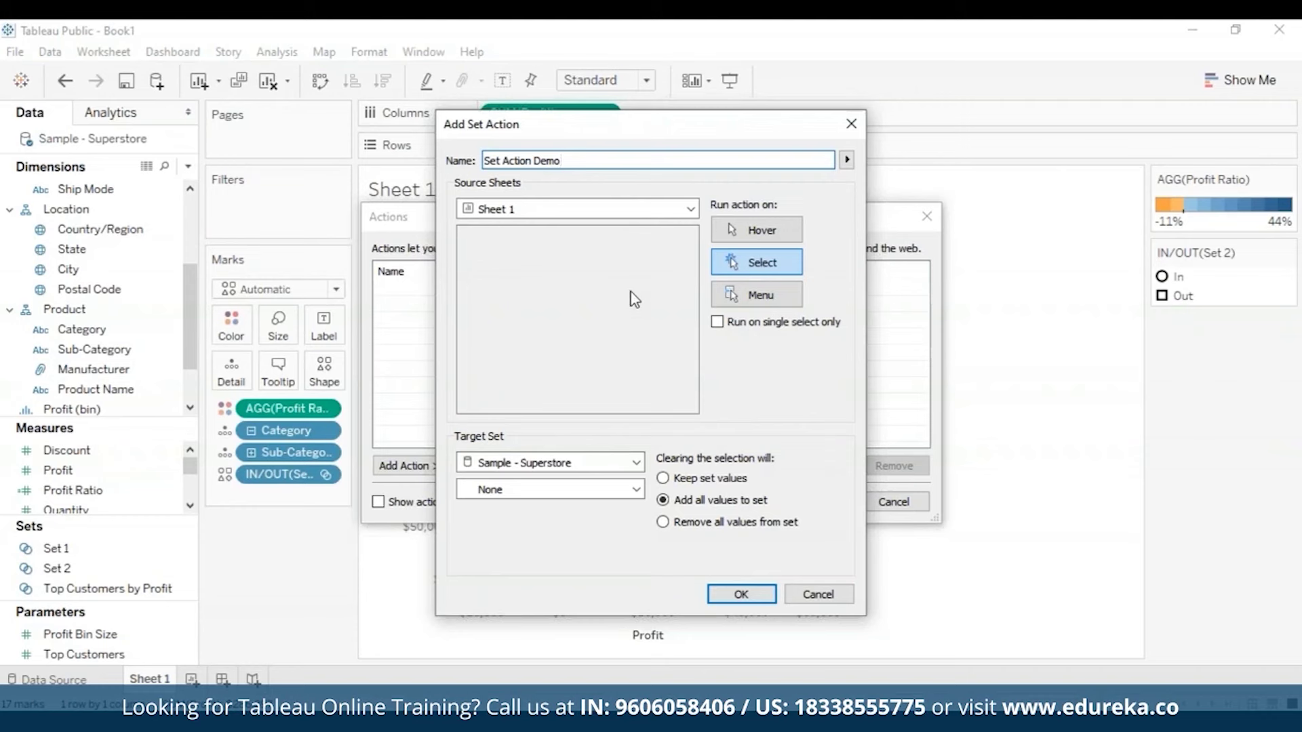
left_click(601, 214)
left_click(601, 214)
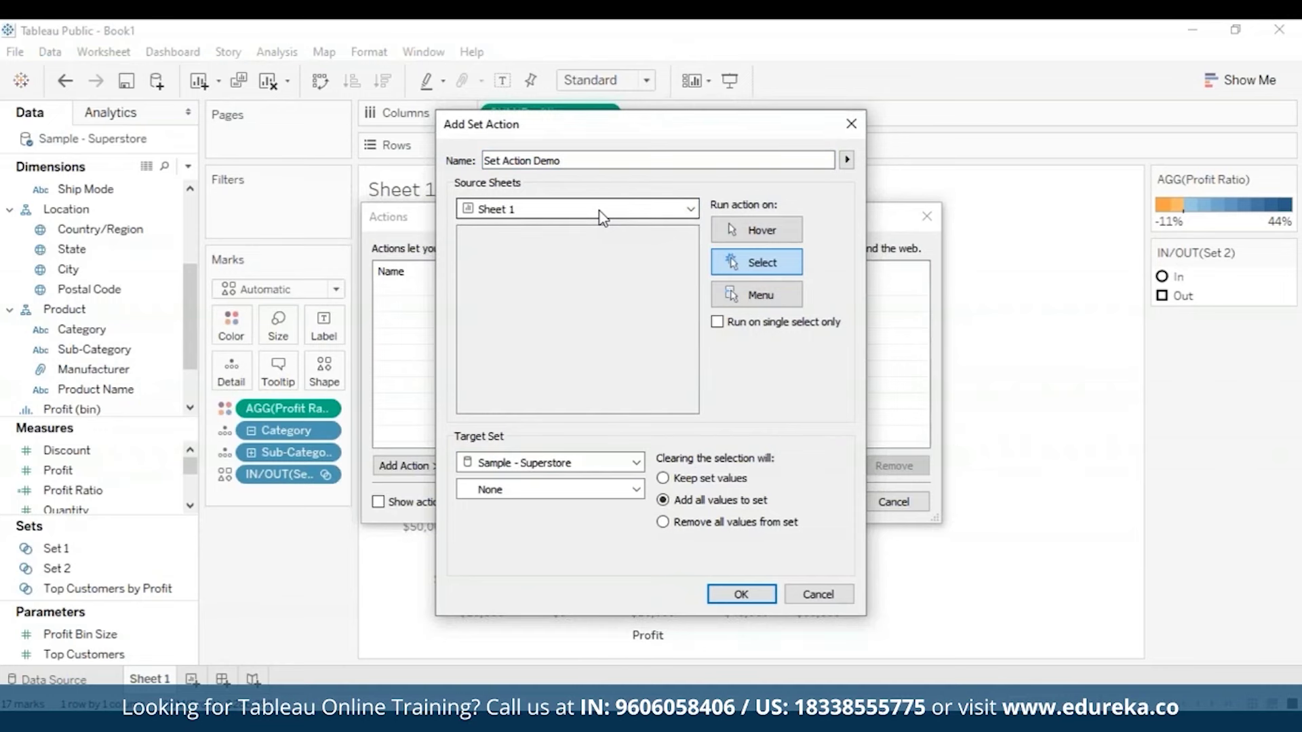
left_click(601, 215)
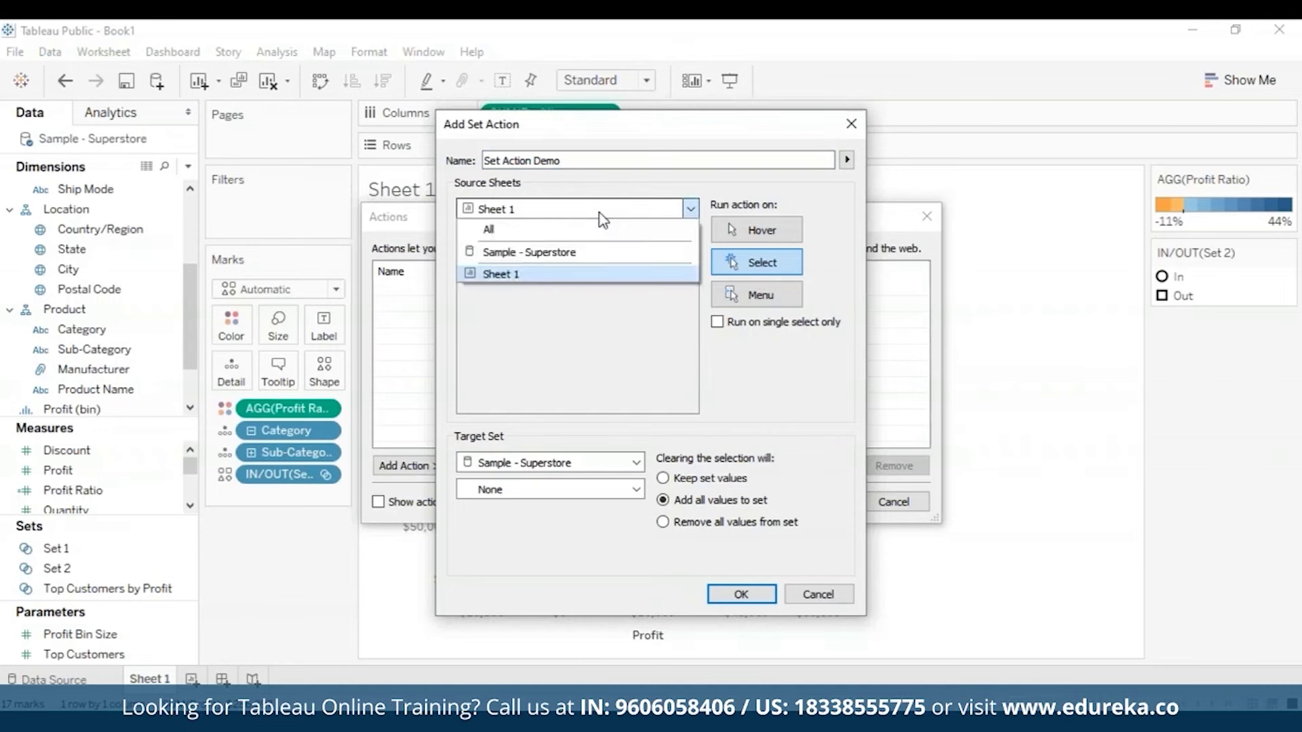
left_click(603, 252)
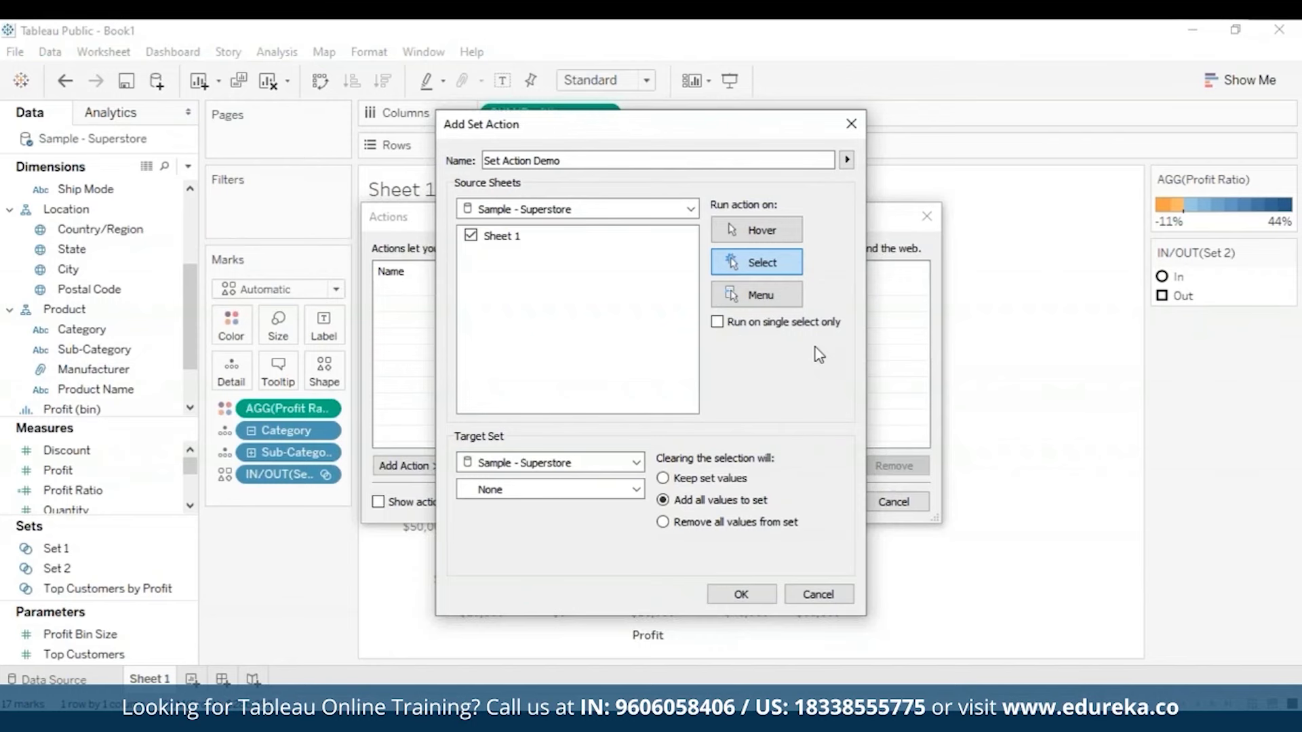
Step: Target Set 1, choose 'Keep set values' on clearing, and confirm the action with OK
left_click(637, 463)
left_click(637, 463)
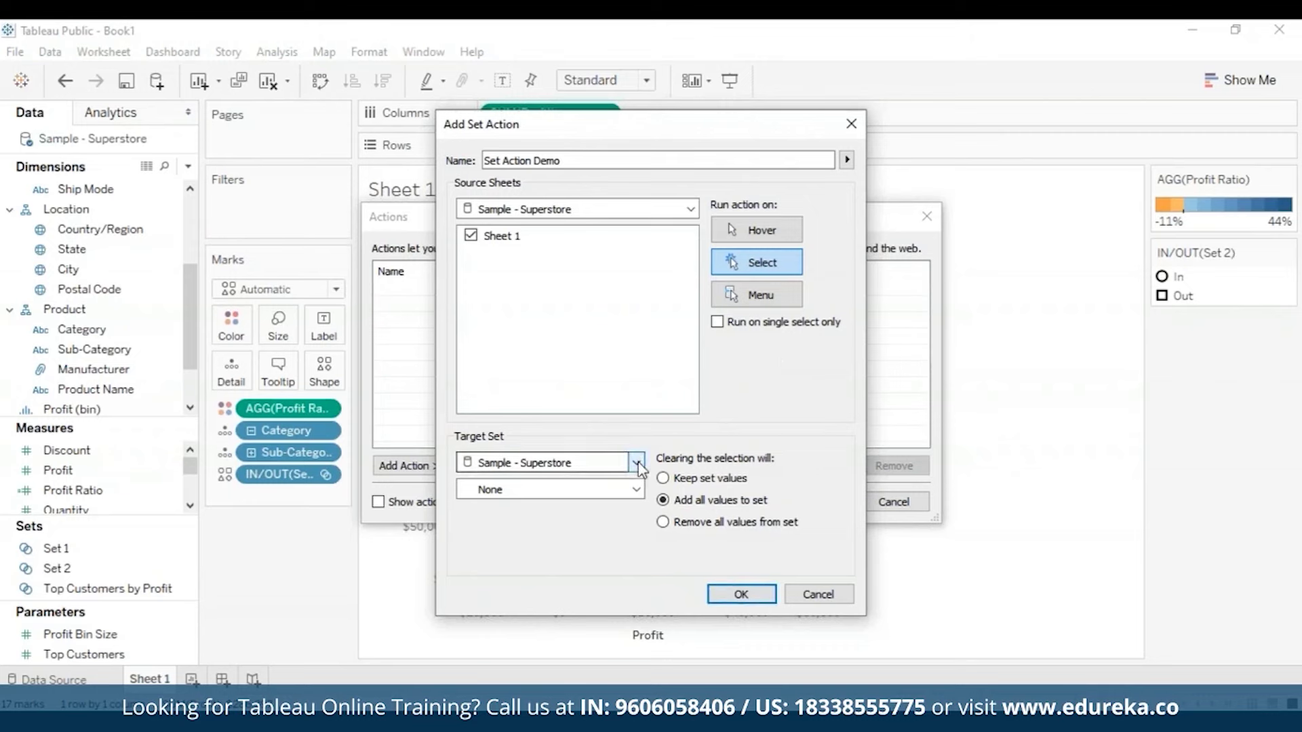
left_click(635, 490)
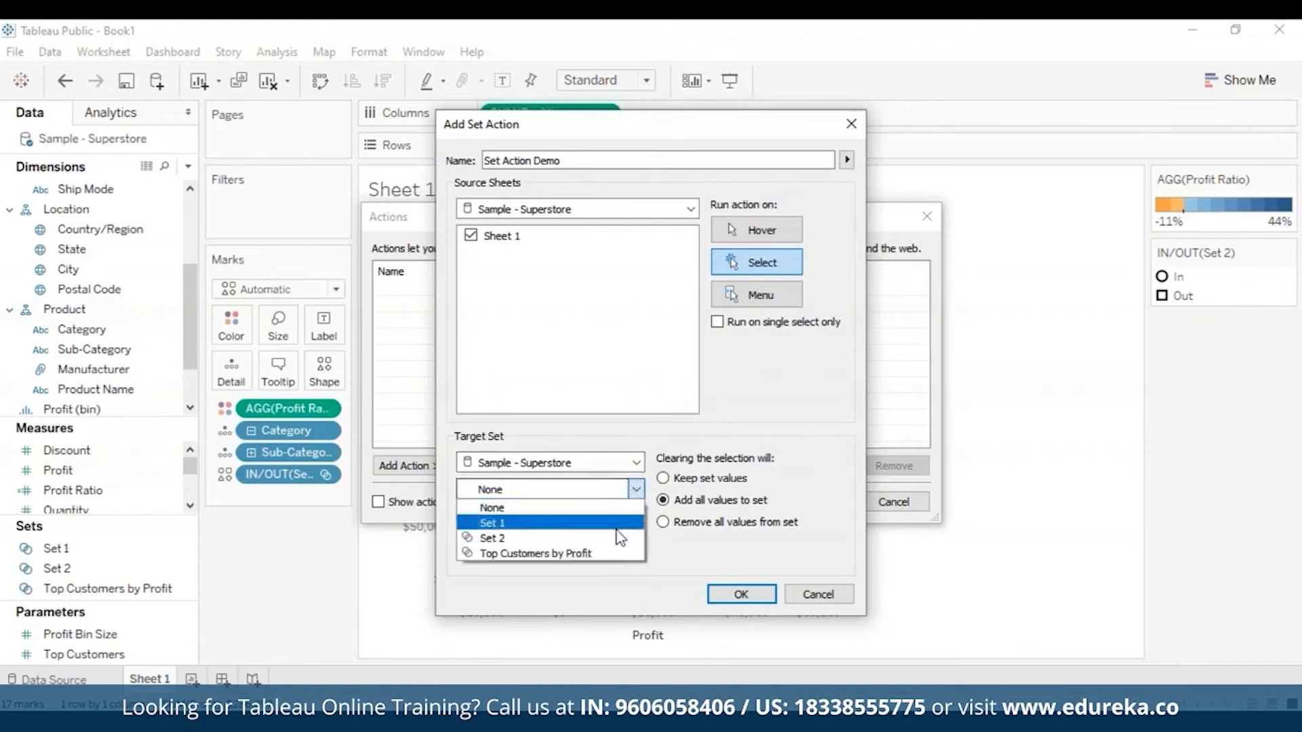
left_click(583, 523)
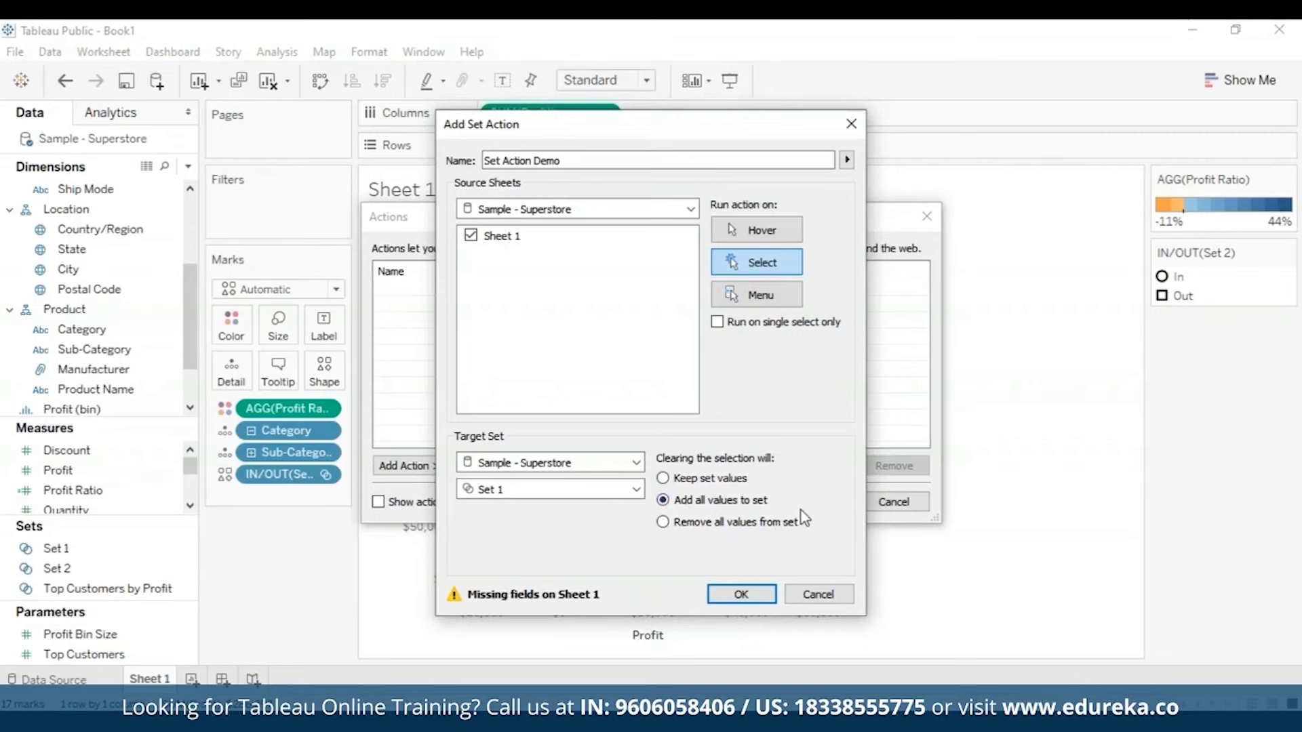
left_click(663, 478)
left_click(753, 599)
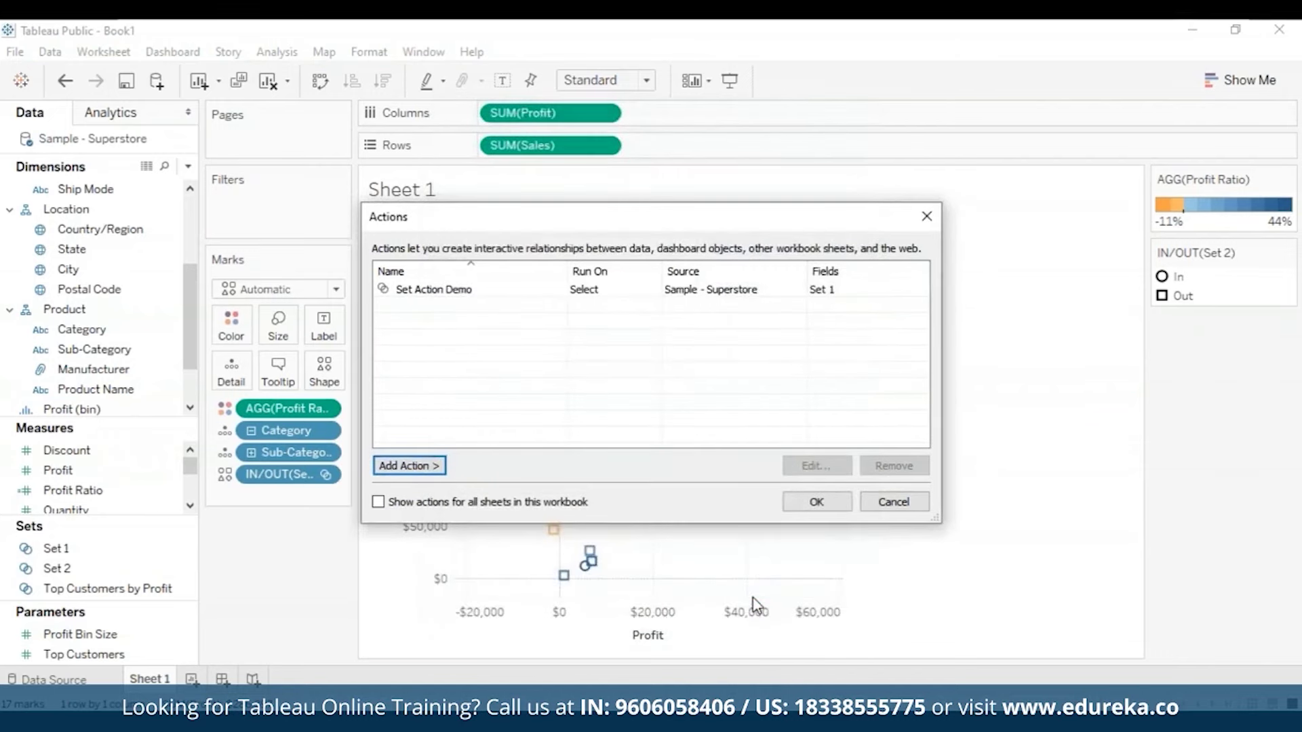
Step: Close the Actions list with OK to return to the Sheet 1 scatter plot
left_click(805, 503)
mouse_move(820, 442)
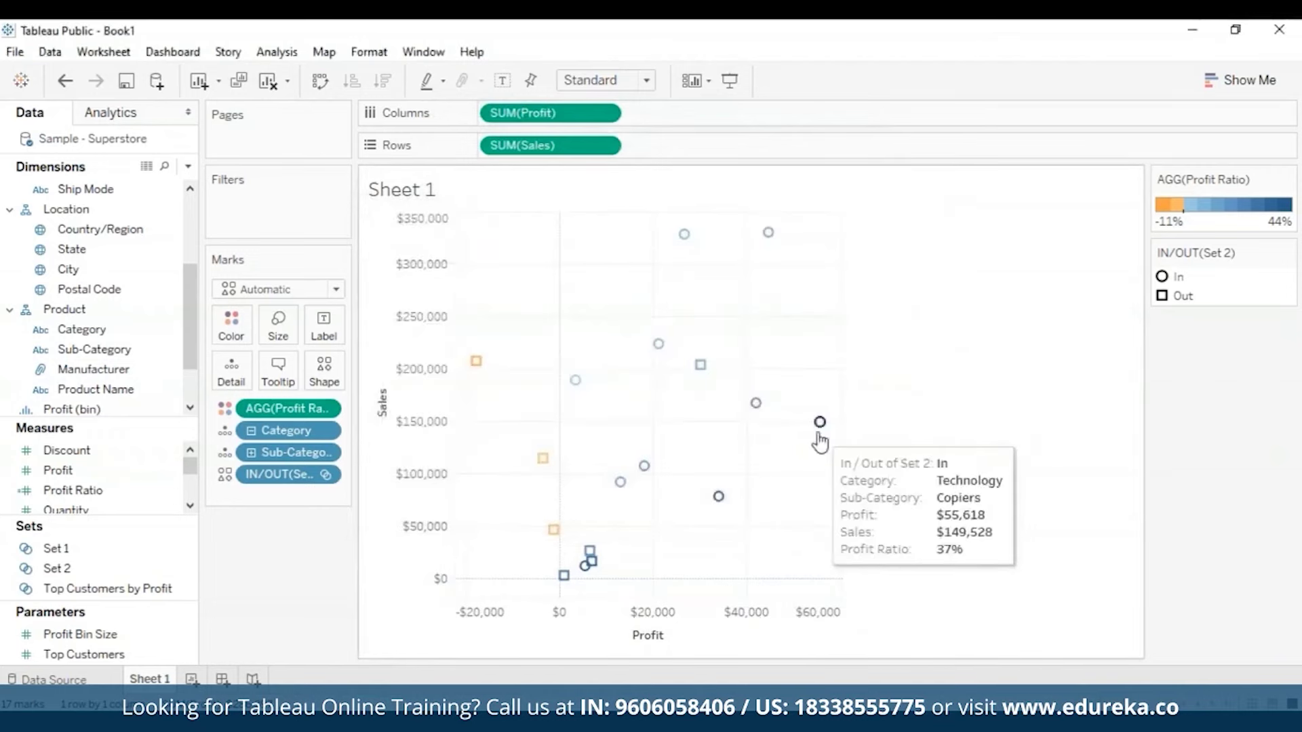